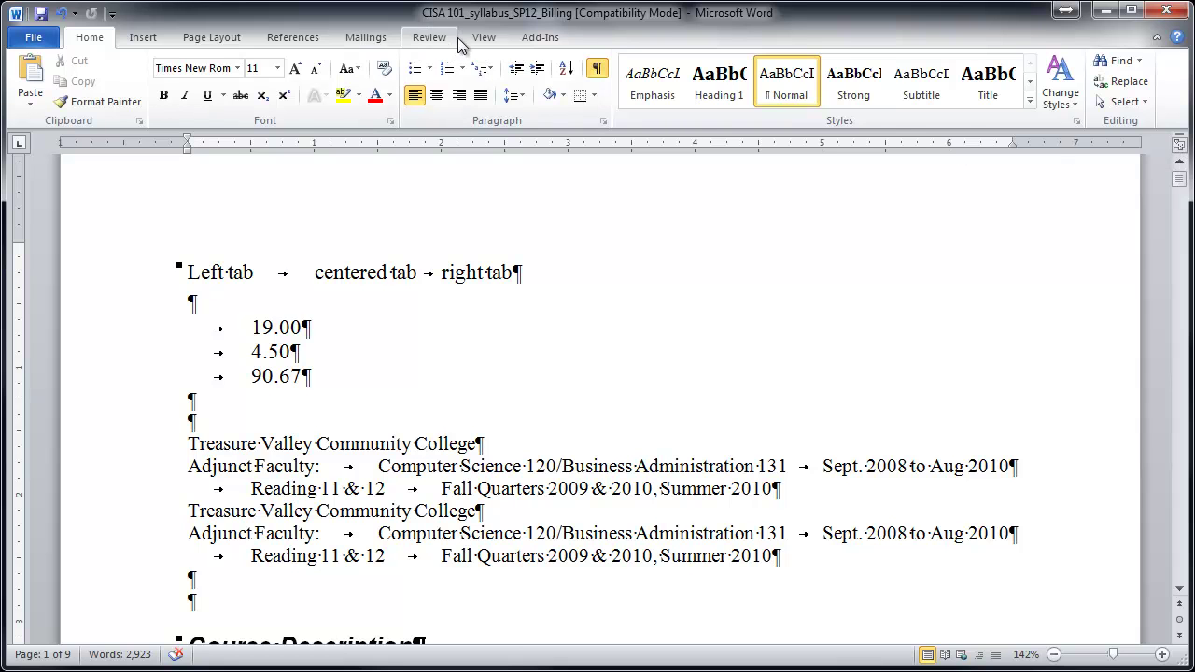
Step: Check the ruler, then cycle the tab selector through center, right, decimal, bar and indent types
click(485, 39)
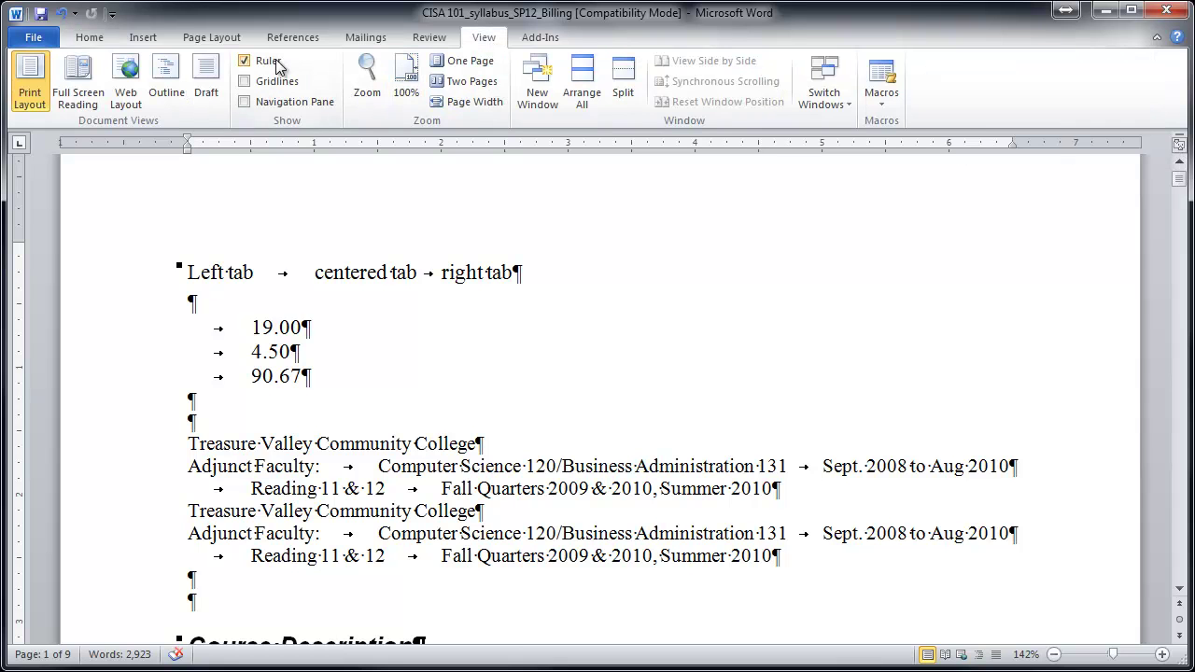
click(89, 38)
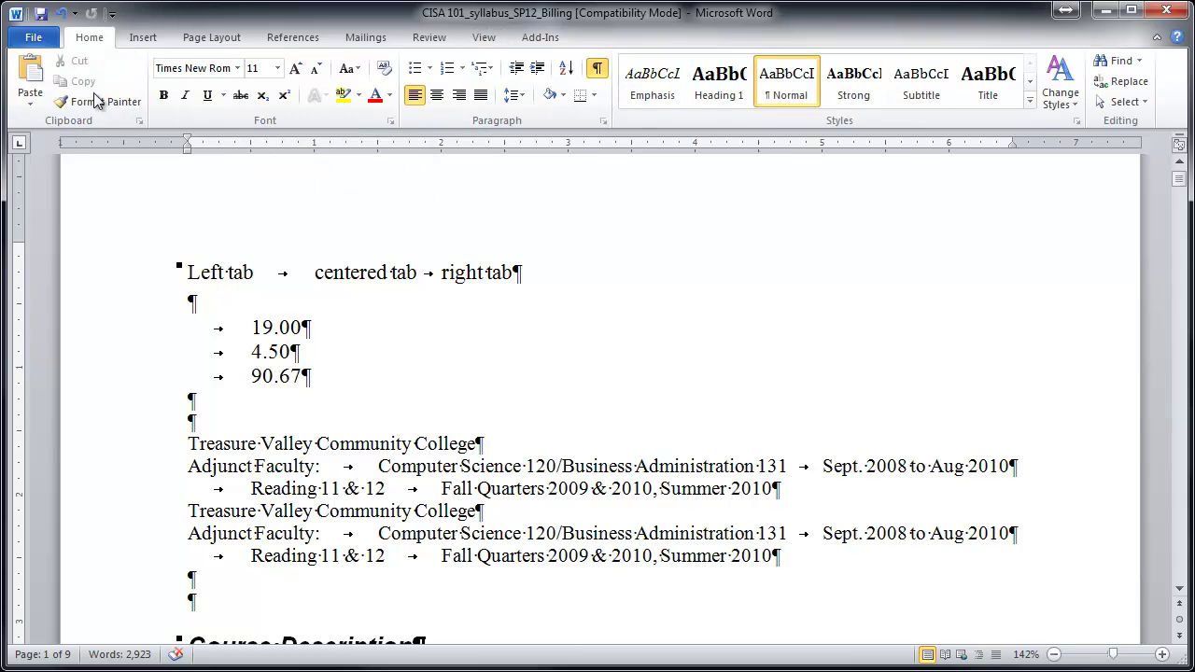
click(21, 148)
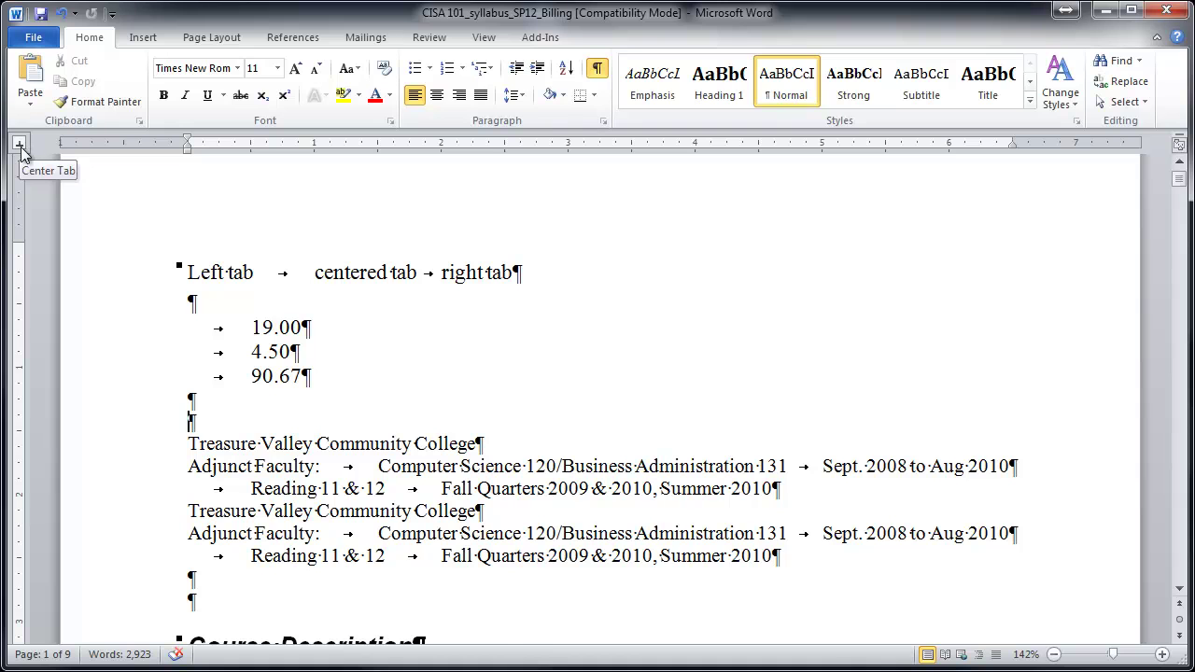
click(20, 148)
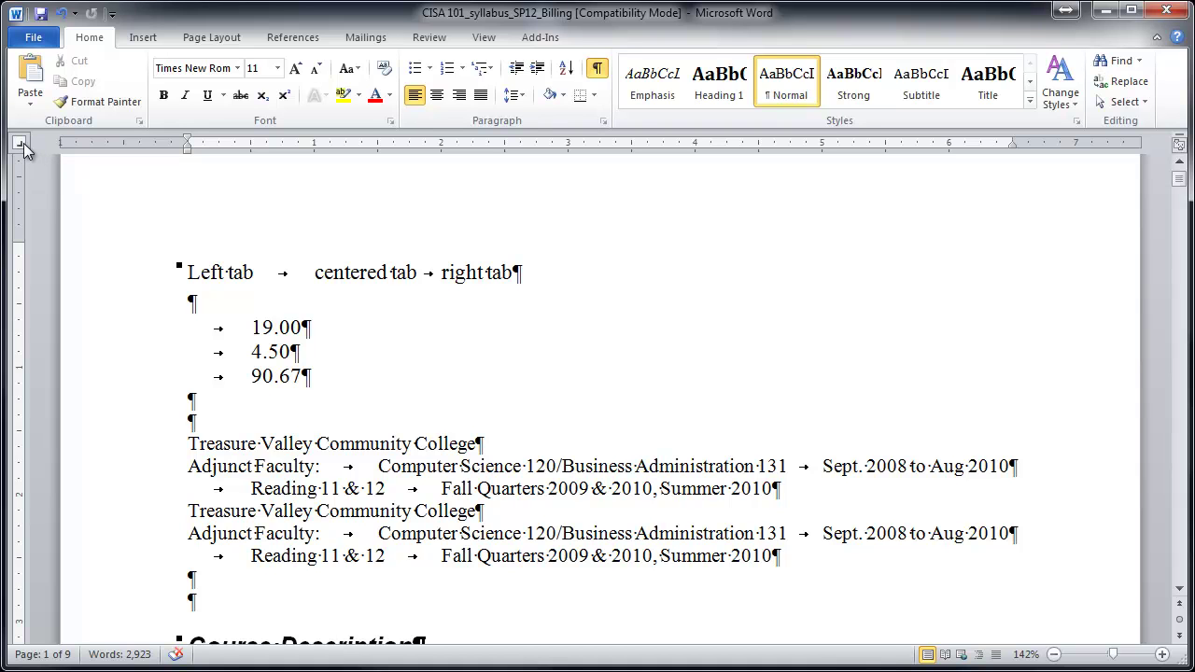
click(21, 146)
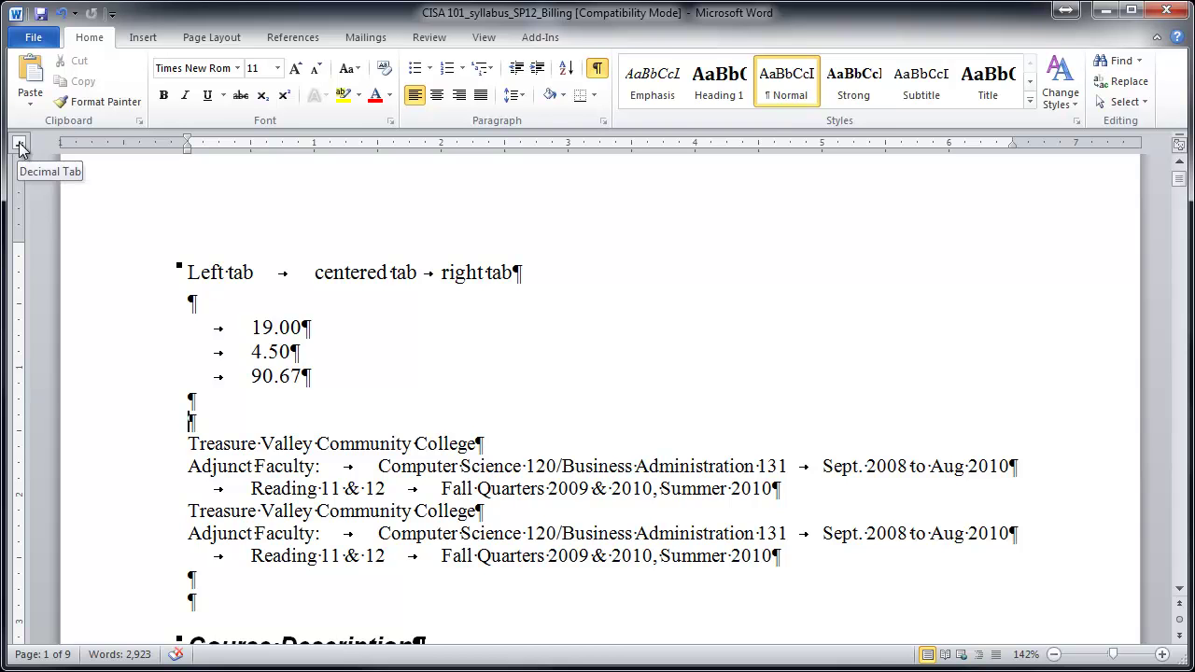
click(20, 146)
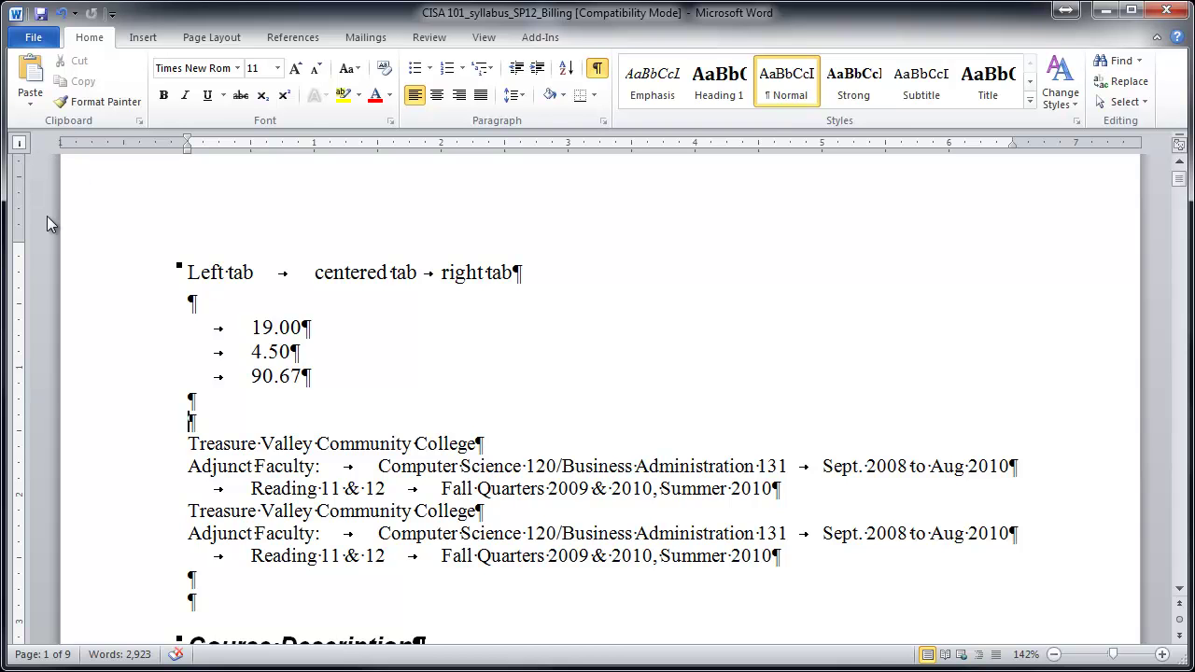
click(21, 144)
click(20, 145)
click(22, 146)
click(27, 144)
click(18, 145)
click(18, 144)
Step: Indent the 'Left tab … centered tab … right tab' line by 0.5 inch with a Tab
key(ctrl+Home)
key(ctrl+shift+Right)
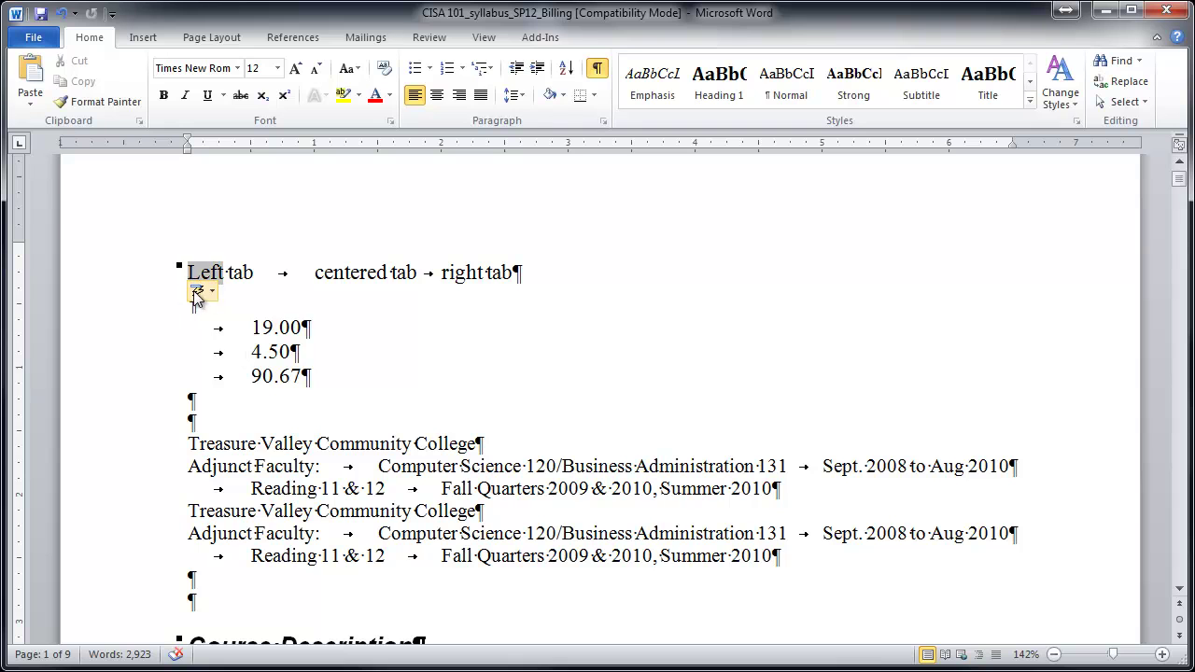
key(Left)
key(Tab)
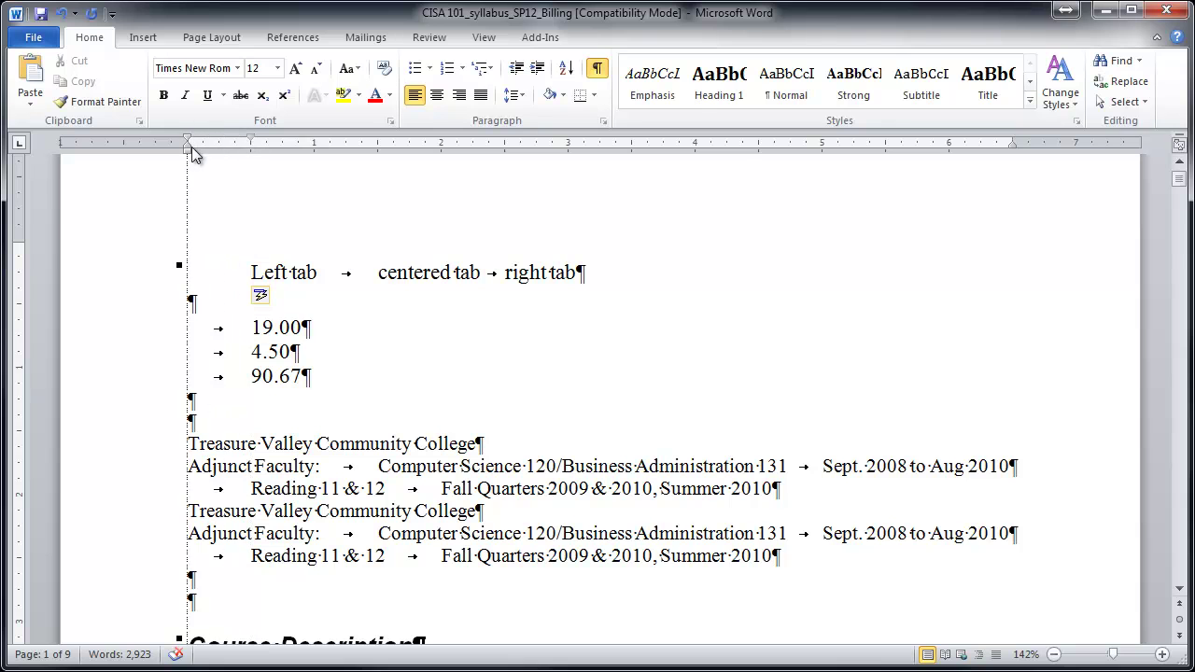
Step: Return the first-line indent to the margin and set a left tab stop around 0.5 inch
drag(184, 147, 186, 147)
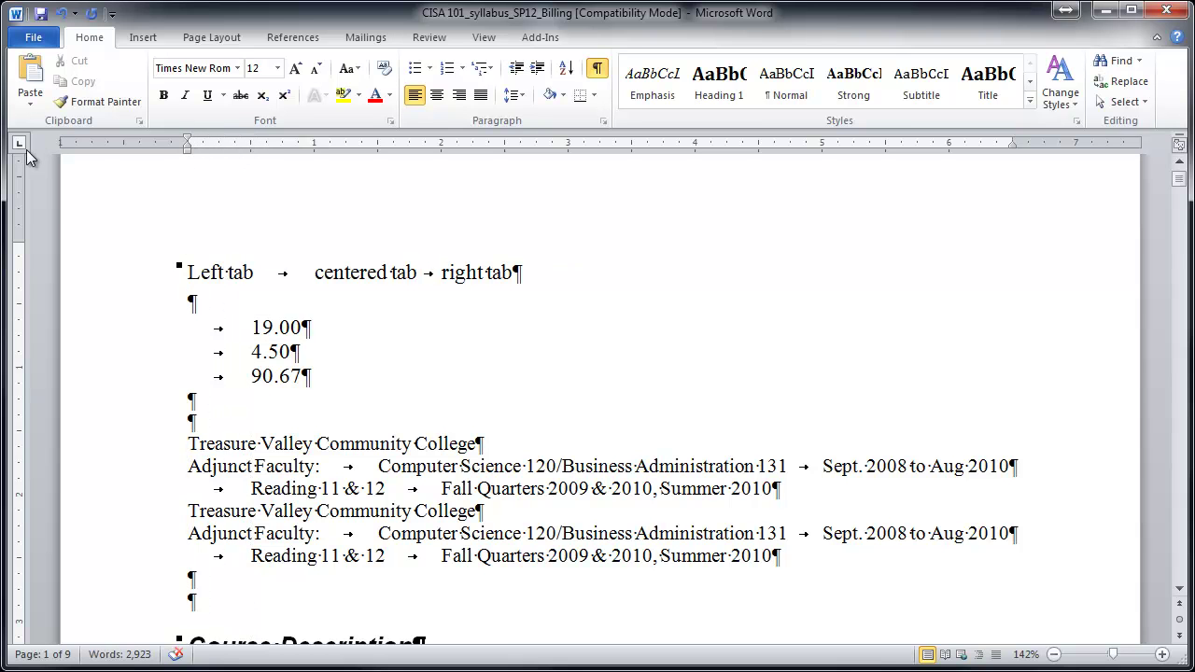
click(251, 144)
drag(252, 145, 267, 147)
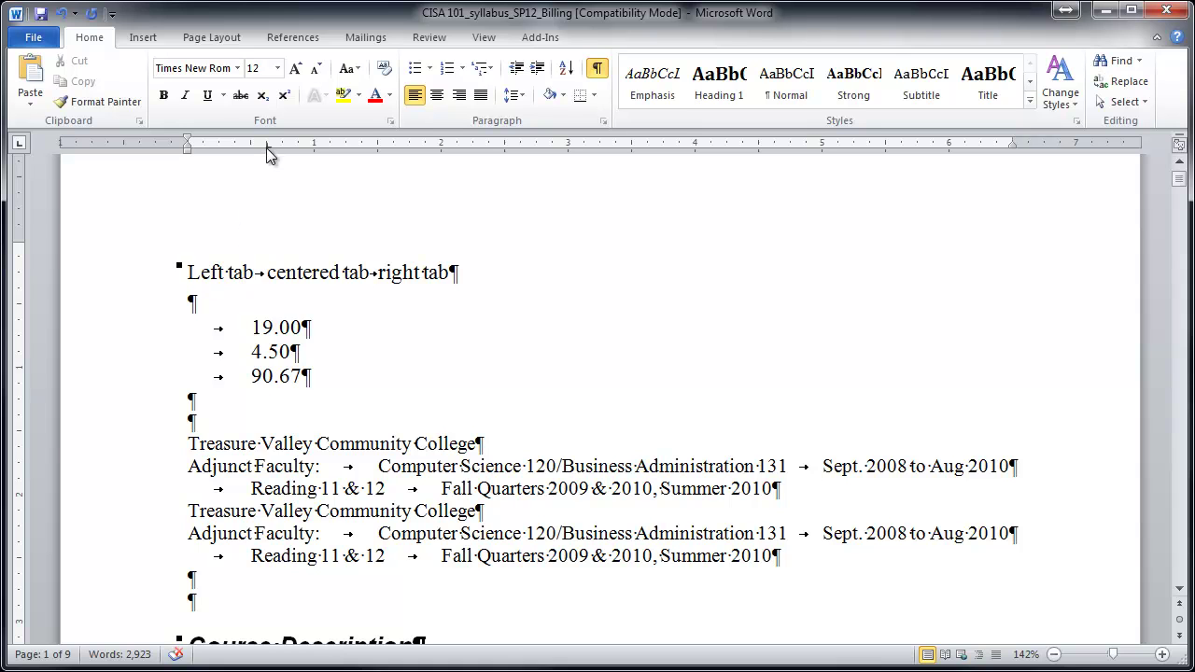
drag(266, 147, 261, 156)
drag(243, 152, 242, 151)
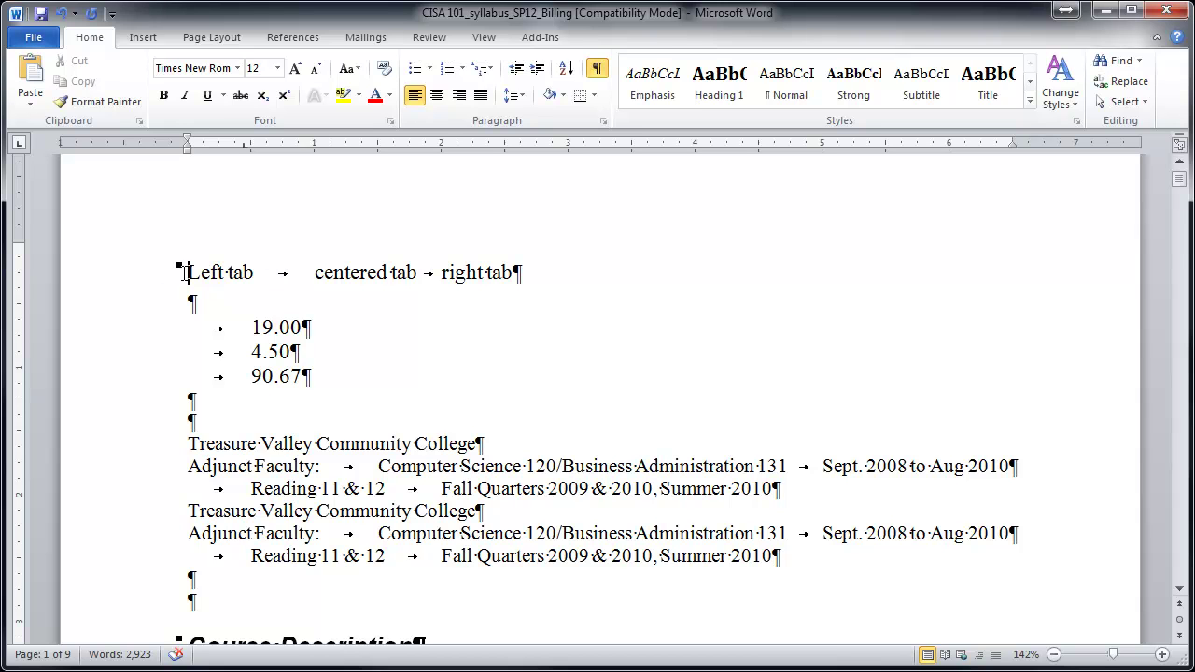
Step: Insert a tab before 'Left tab' and move its left tab stop to about 1.25 inches
key(Tab)
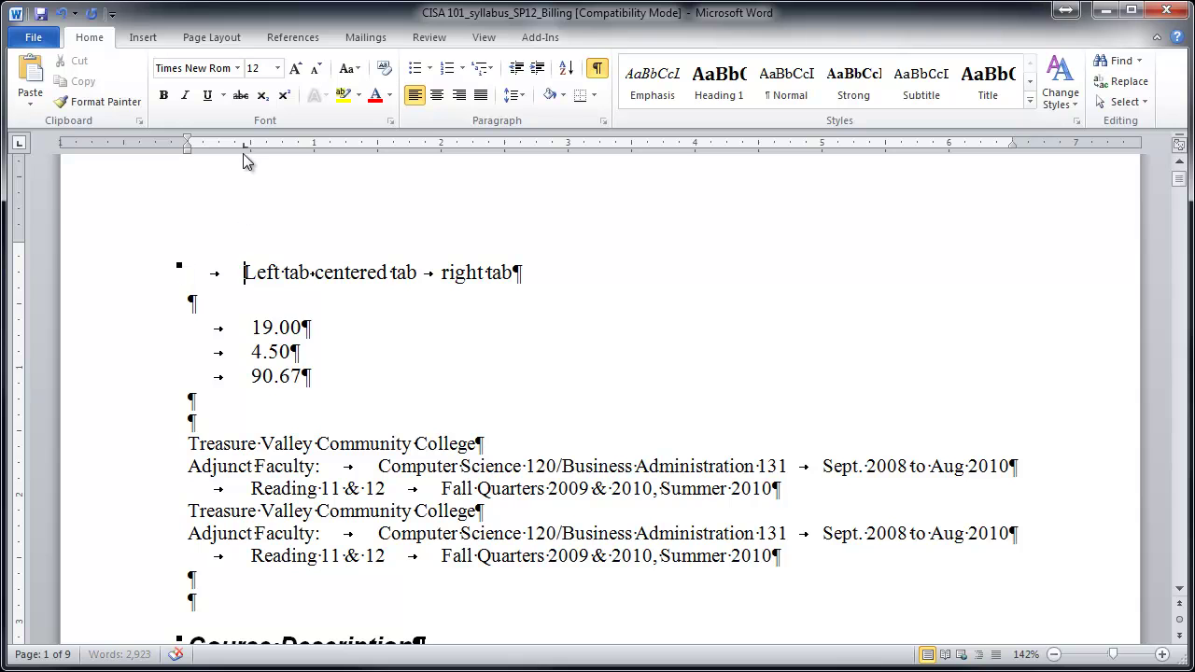
drag(243, 147, 258, 145)
drag(337, 146, 338, 147)
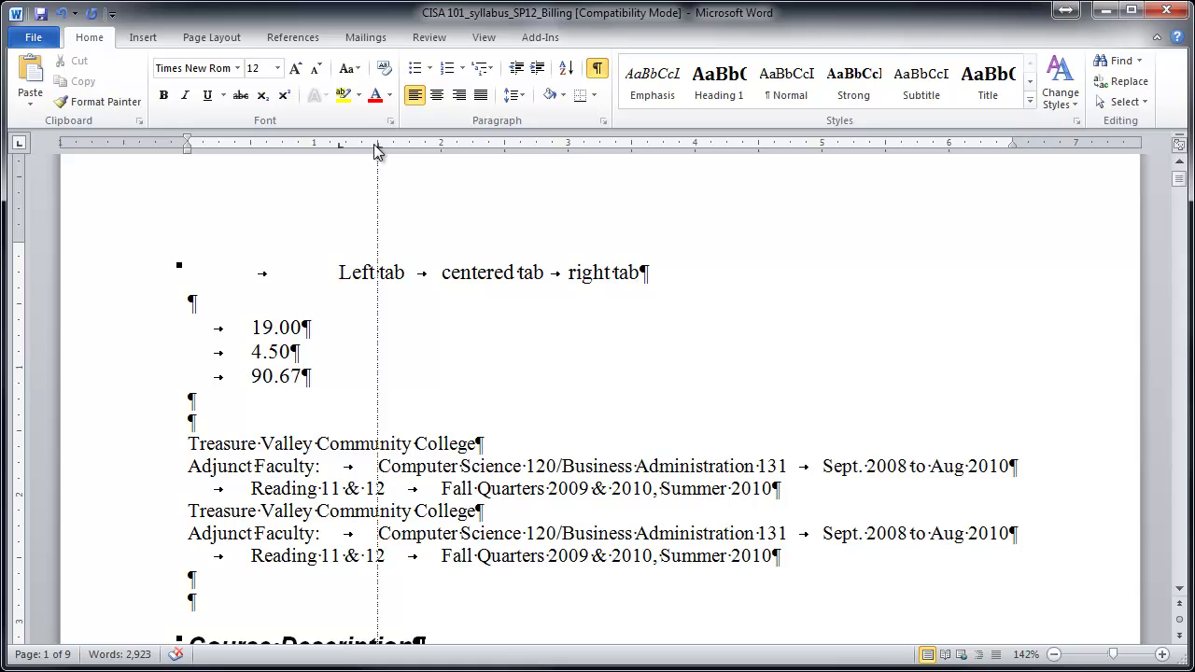
drag(369, 150, 369, 150)
Step: Shift the next tab stop on the sample line to about 2 inches
drag(372, 148, 427, 150)
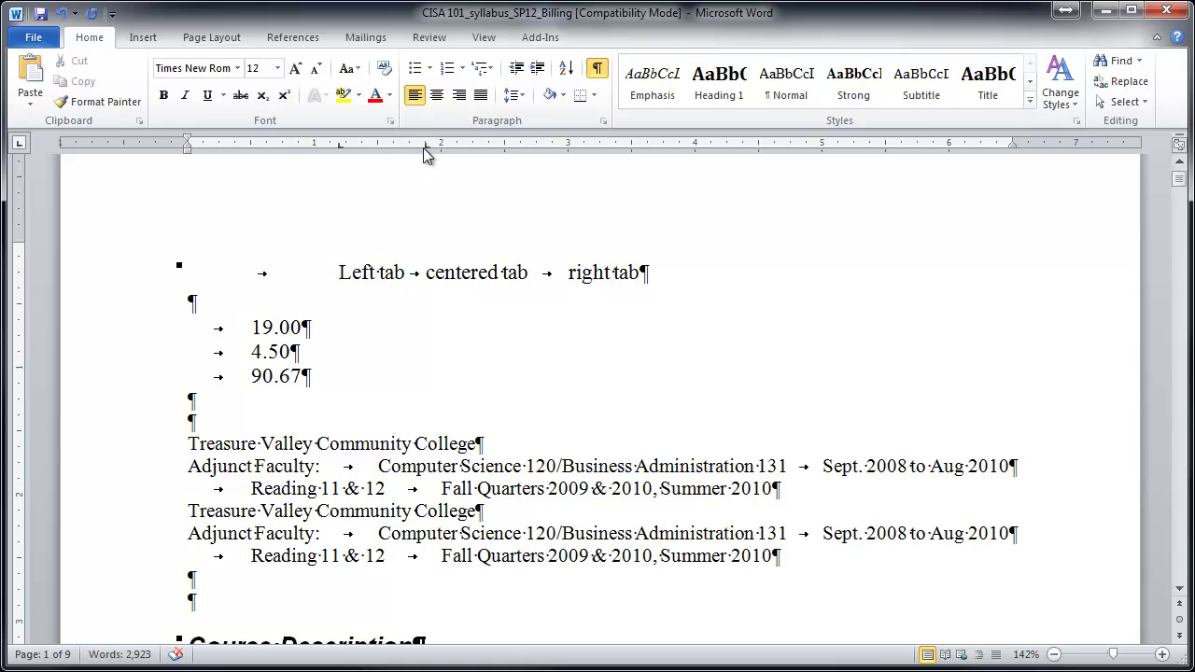
drag(425, 150, 467, 141)
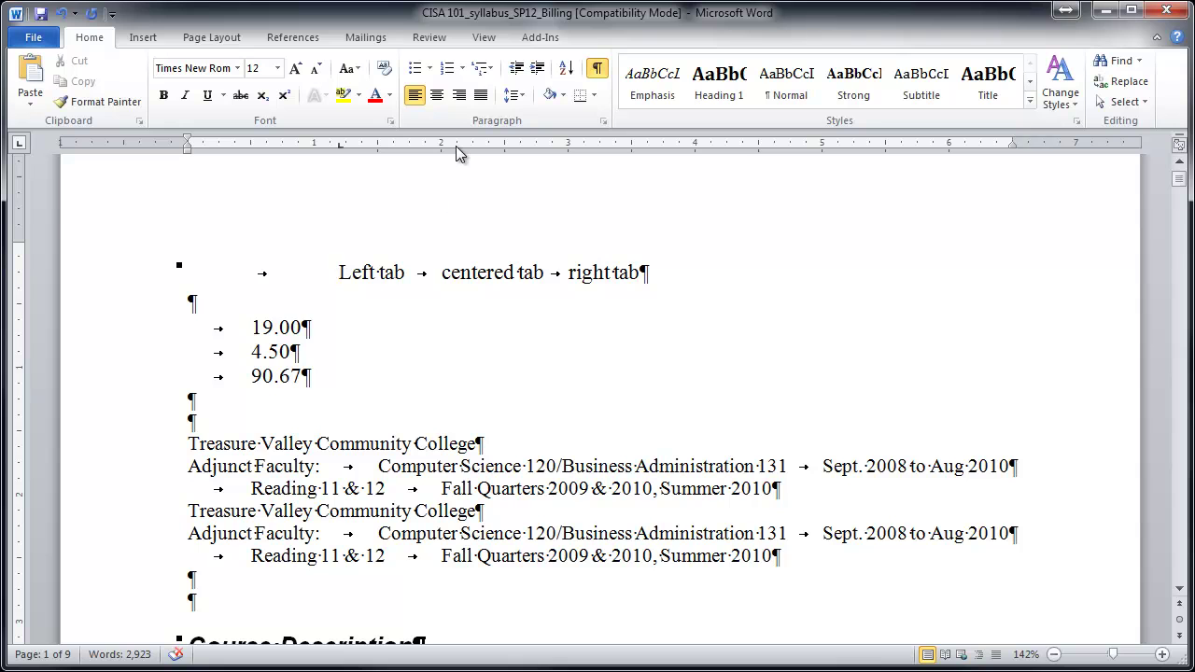
drag(456, 146, 457, 148)
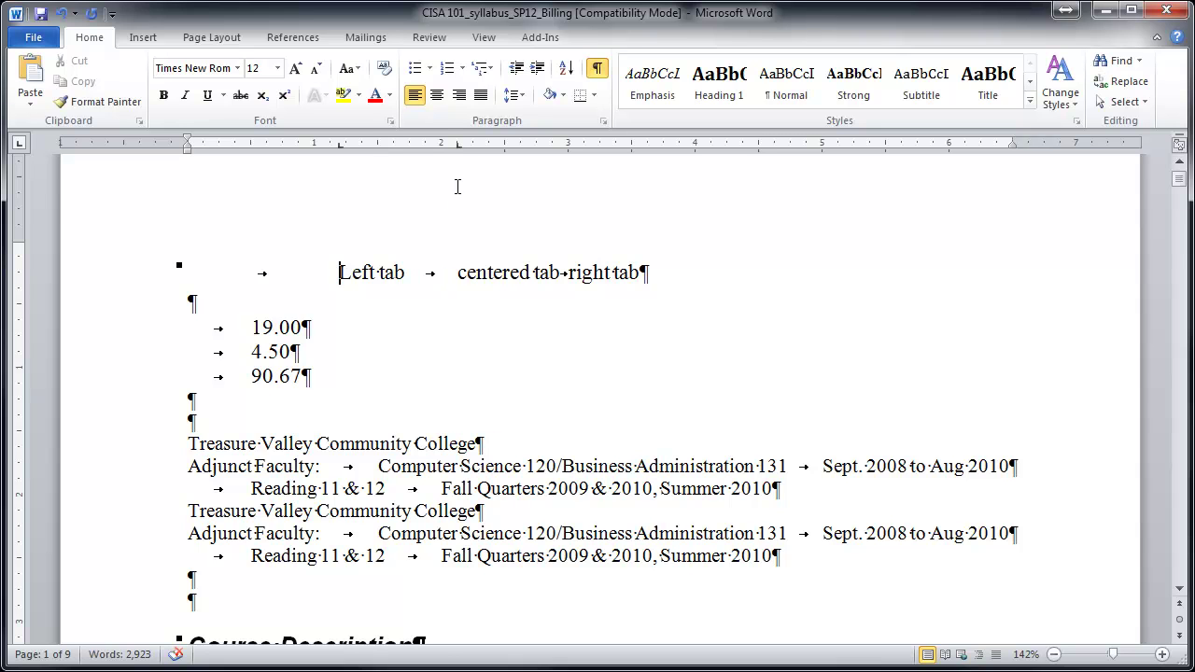
drag(458, 148, 459, 149)
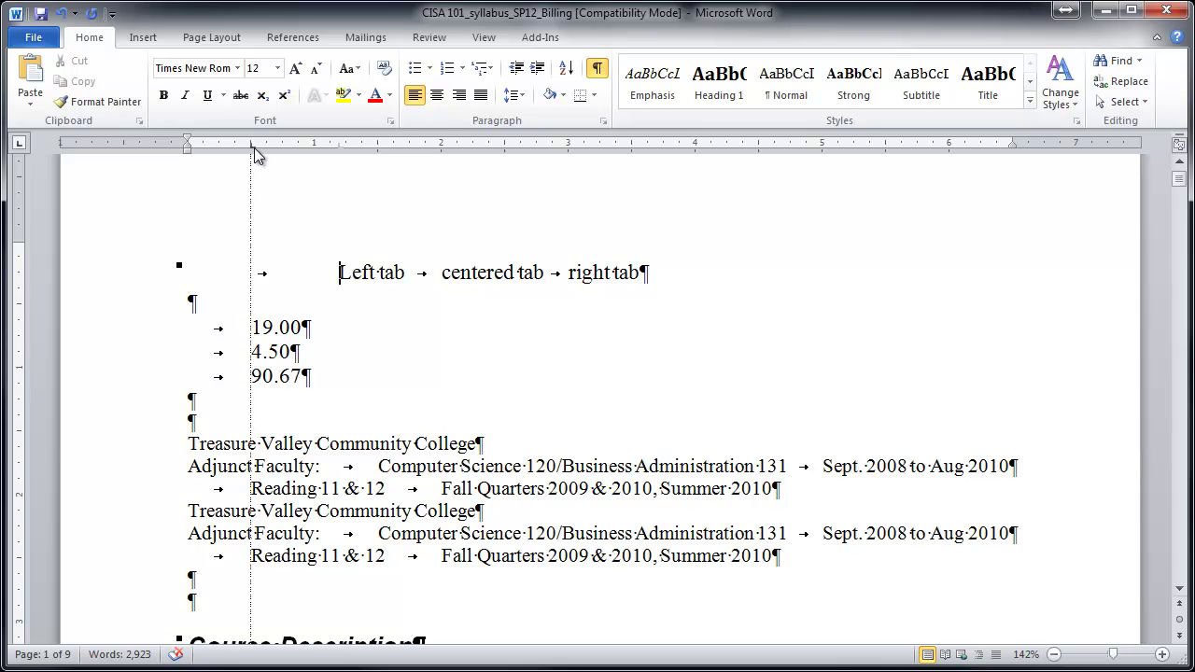
Step: Align 'Left tab' at 0.5", add a center tab at 3" and a right tab near 6.5"
drag(254, 147, 254, 148)
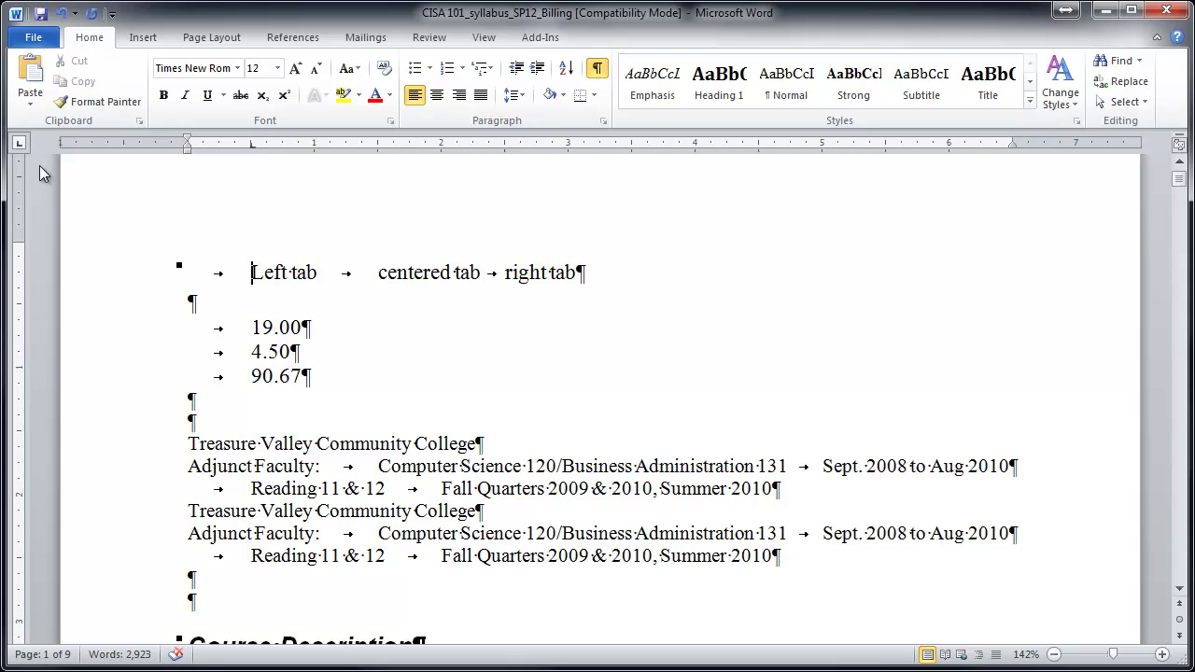
click(19, 143)
drag(568, 149, 568, 149)
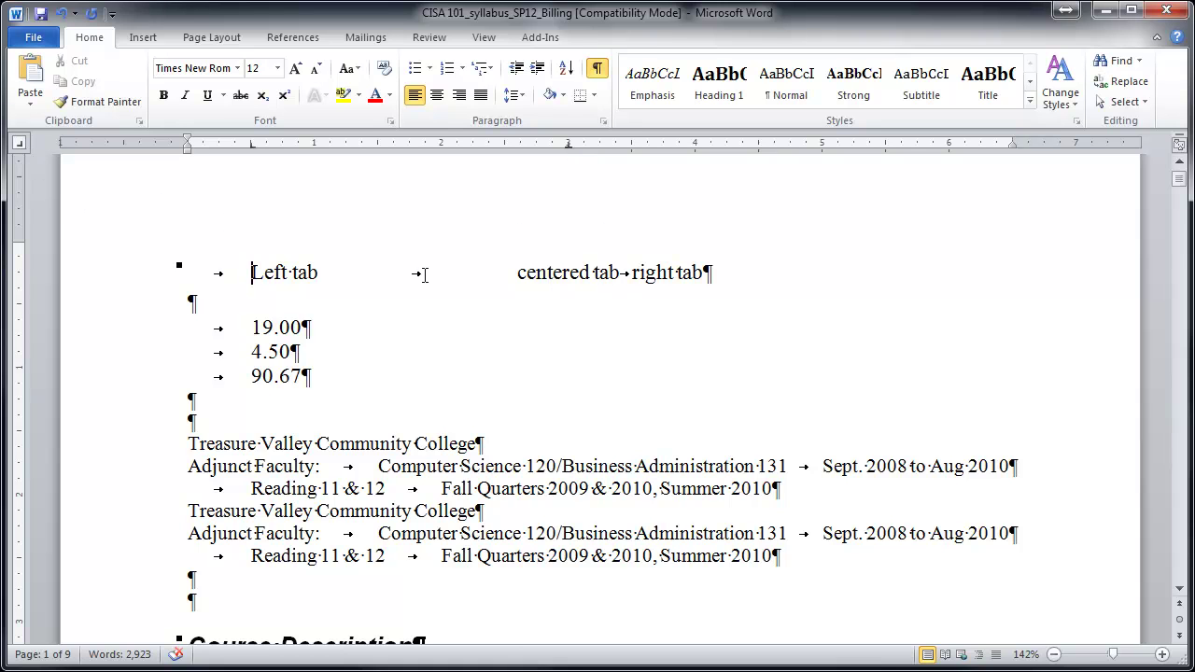
click(982, 146)
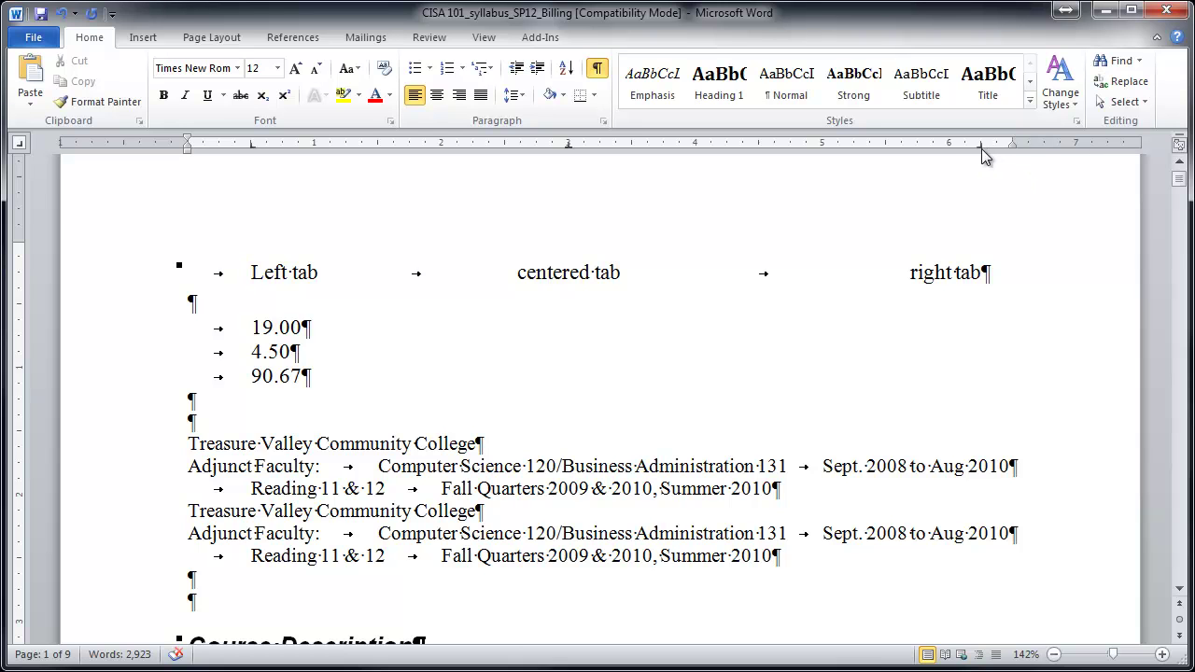
drag(980, 147, 1014, 146)
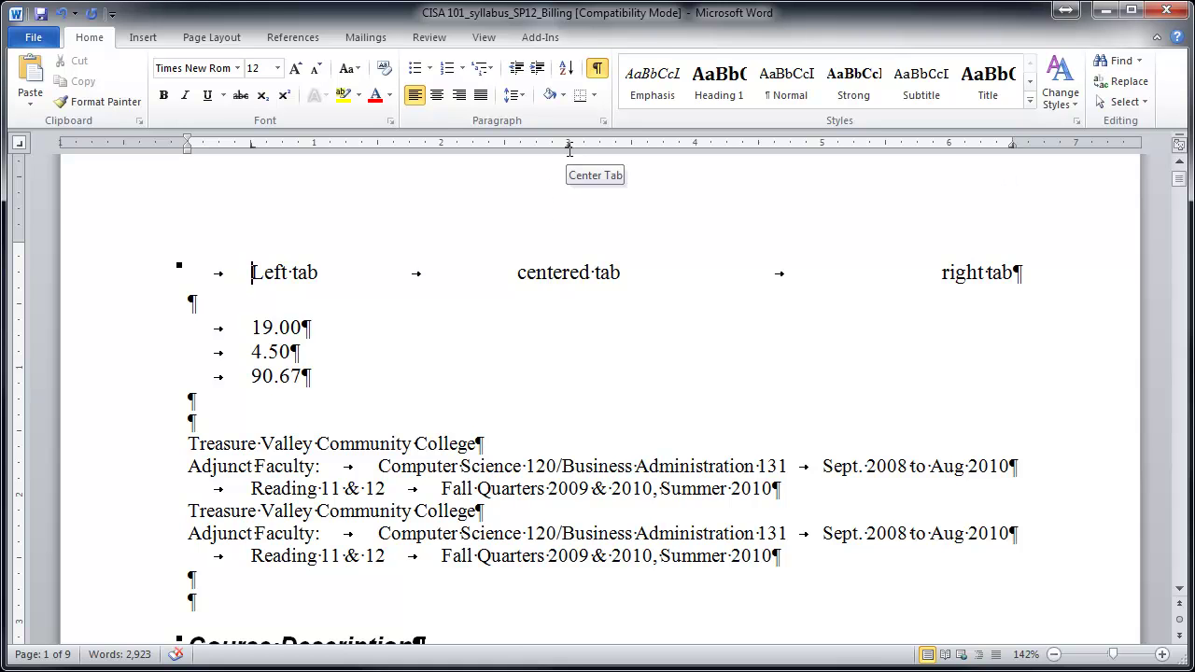
Step: Replace 'centered' with 'tabbing in the middle' and edit the text after 'right tab'
double_click(556, 272)
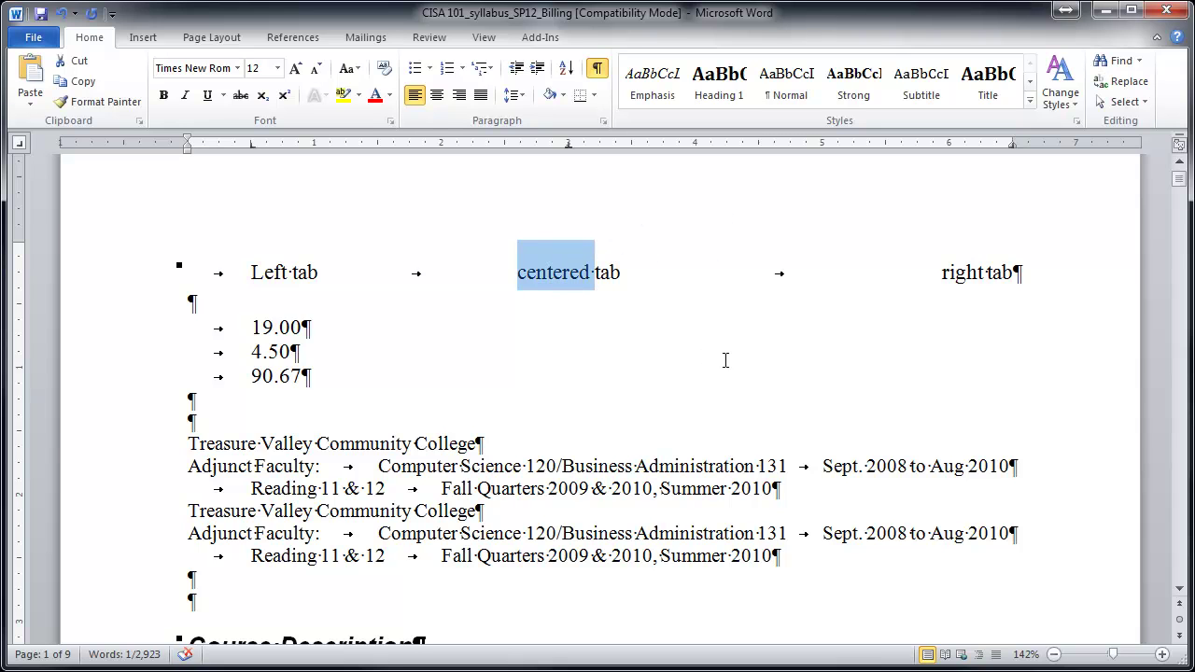
key(Delete)
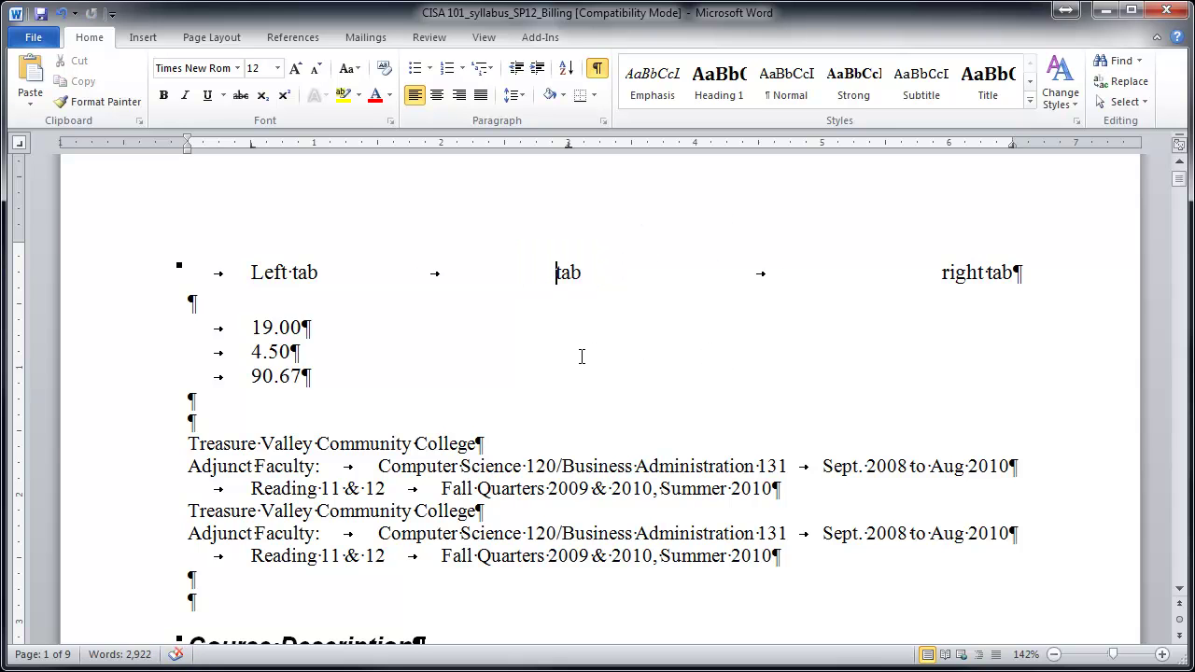
click(587, 274)
text(bing in th)
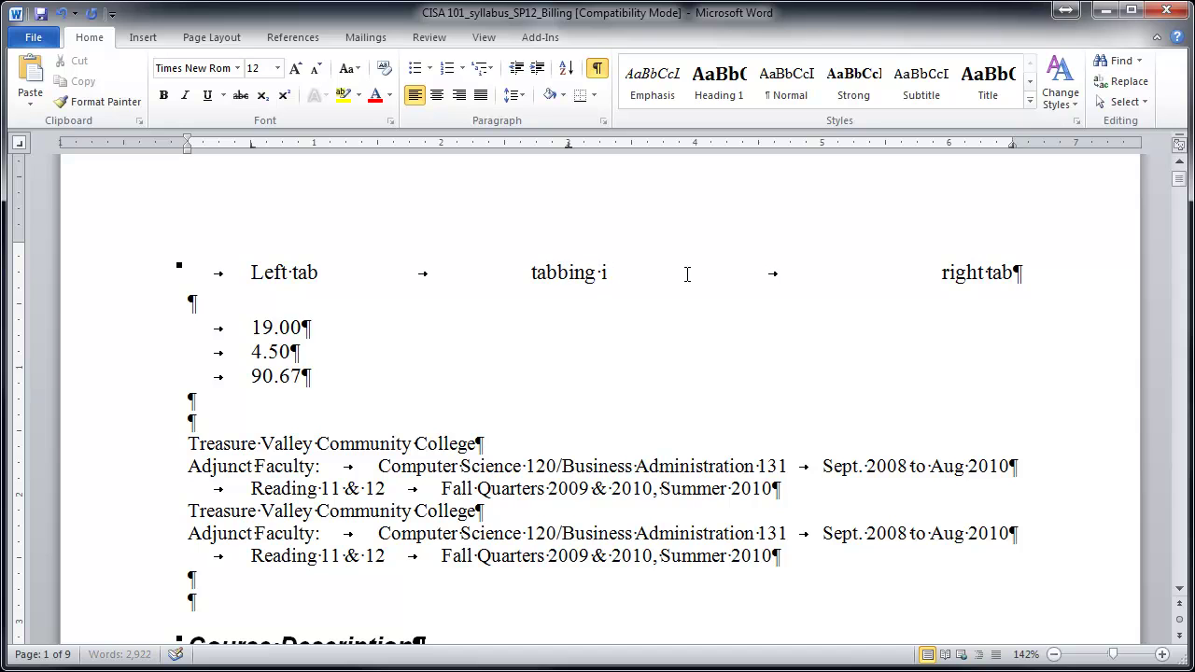
text(e middle)
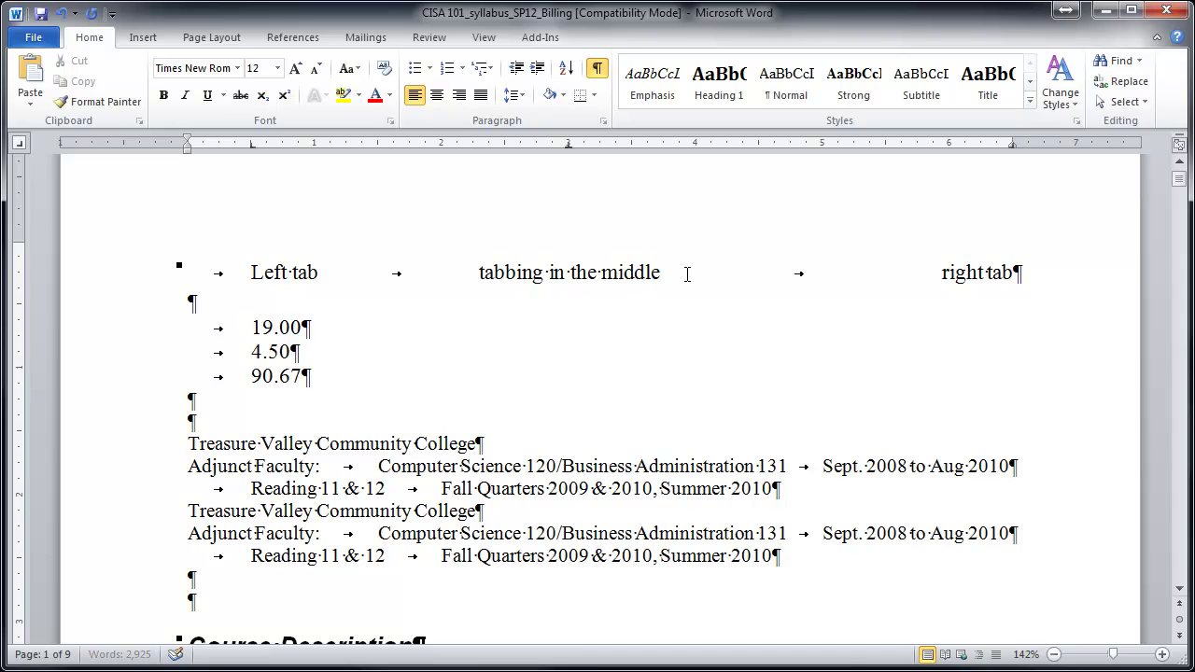
click(1023, 269)
text(more t)
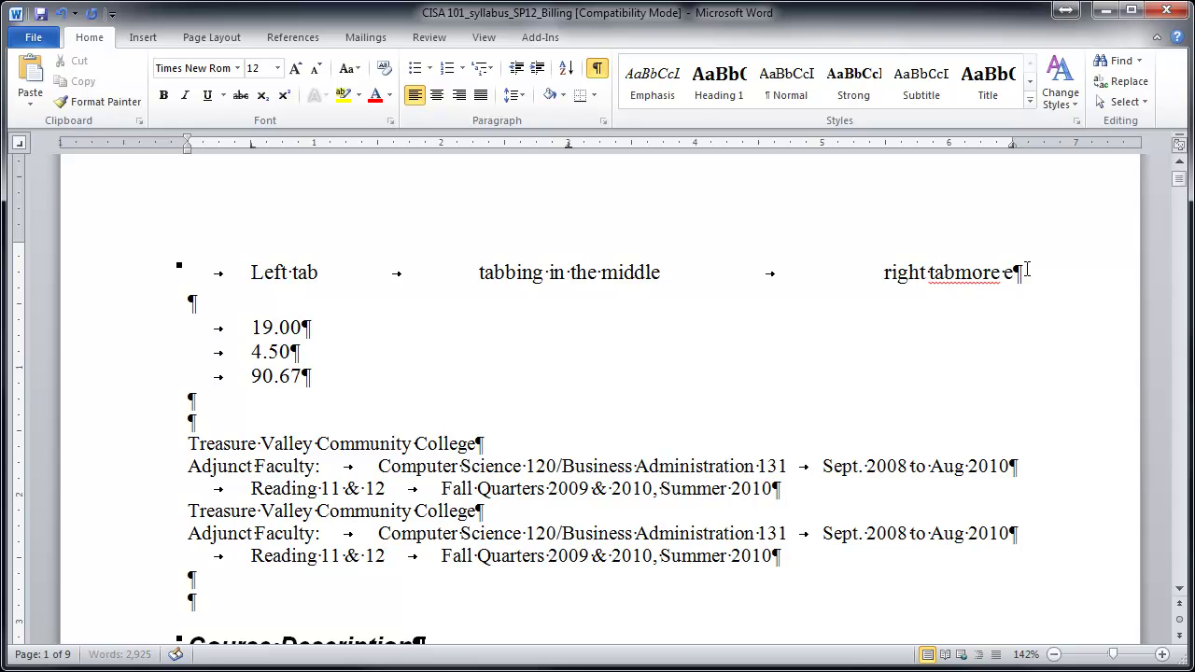
text(ext)
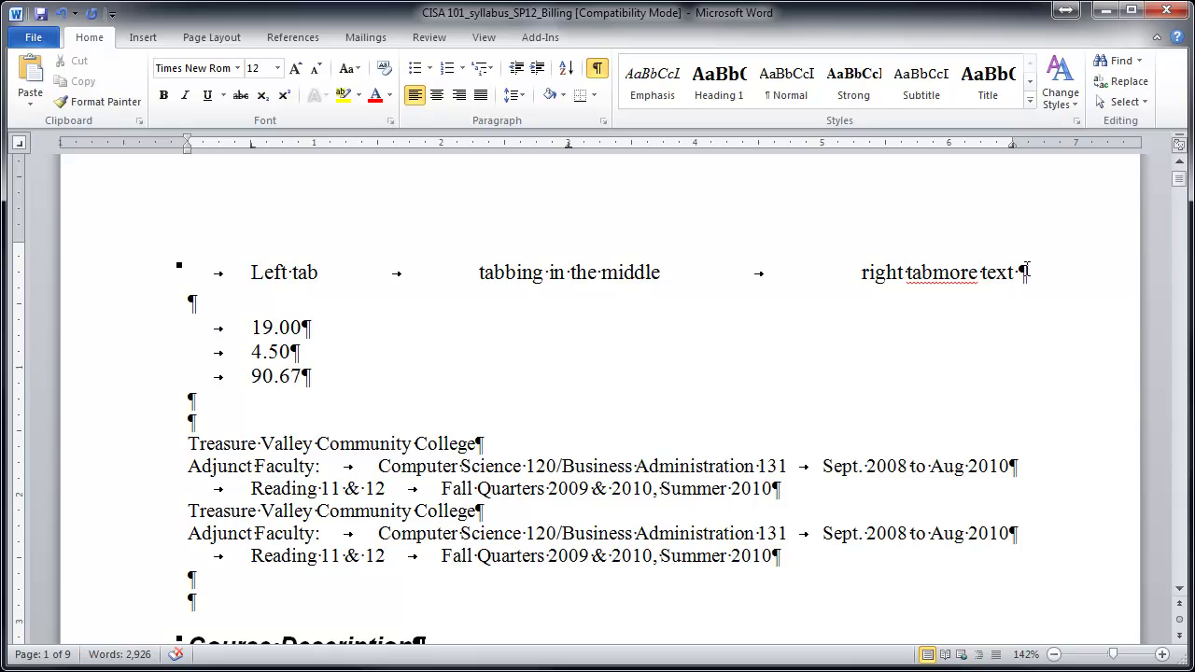
key(BackSpace)
key(BackSpace)
key(BackSpace)
key(BackSpace)
key(BackSpace)
key(BackSpace)
key(BackSpace)
key(BackSpace)
key(BackSpace)
key(BackSpace)
key(BackSpace)
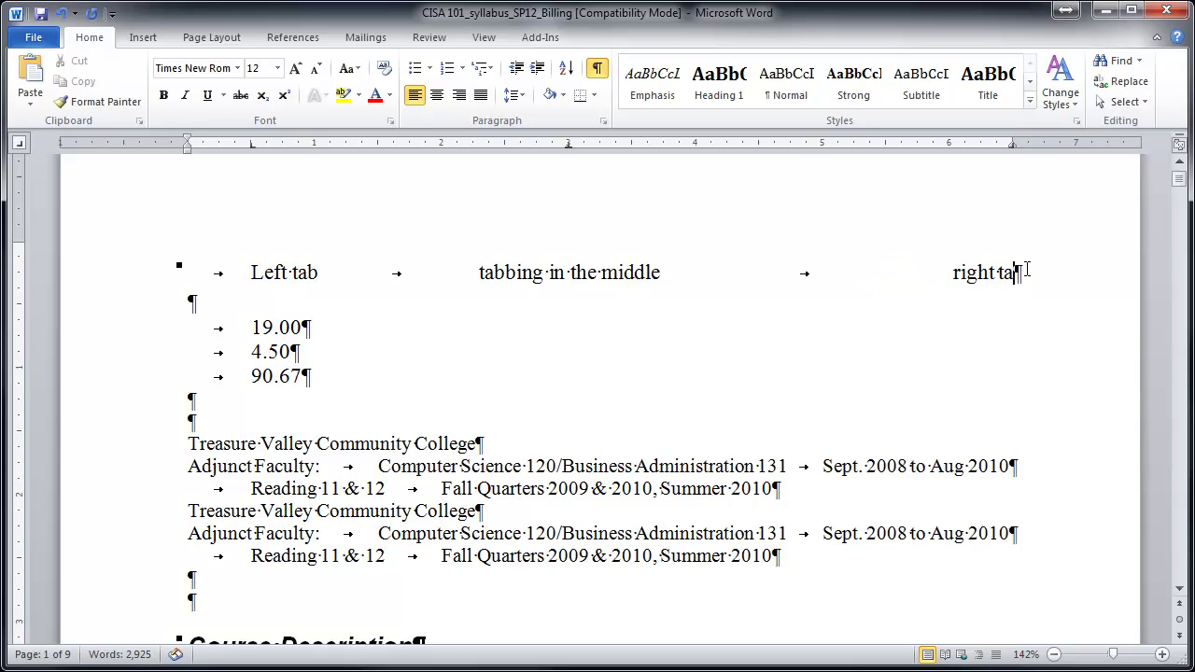
text(b)
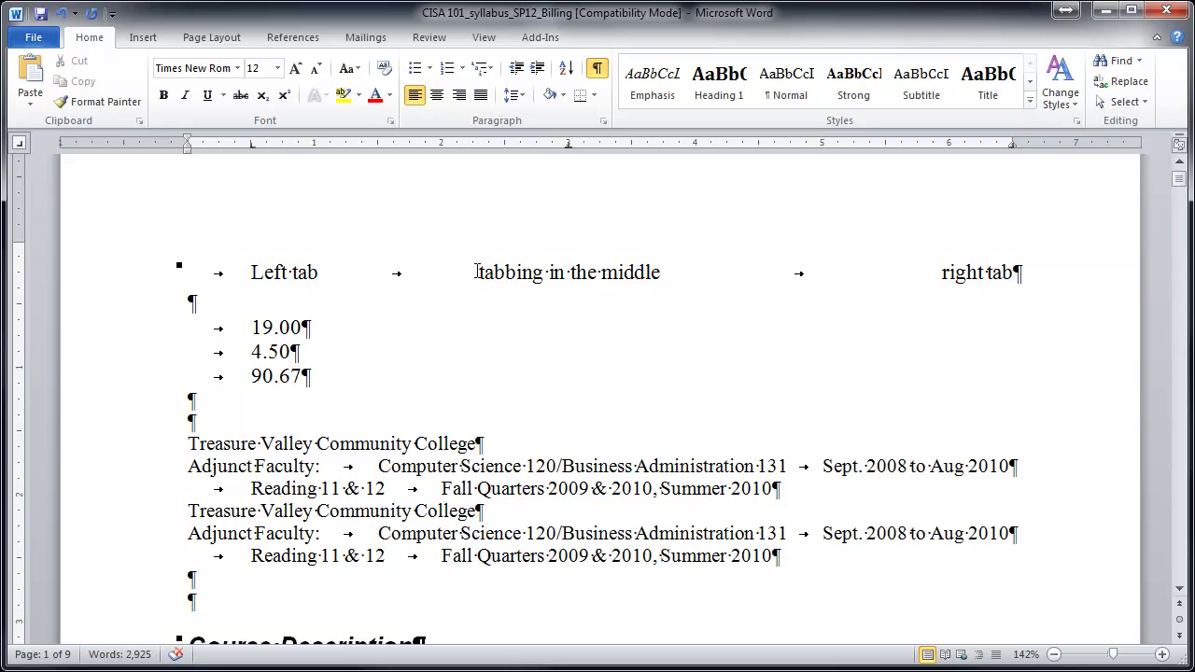
Step: Delete the stray tab-only line below and change the middle text to 'center tab'
click(249, 308)
key(Tab)
key(Tab)
key(Tab)
key(Tab)
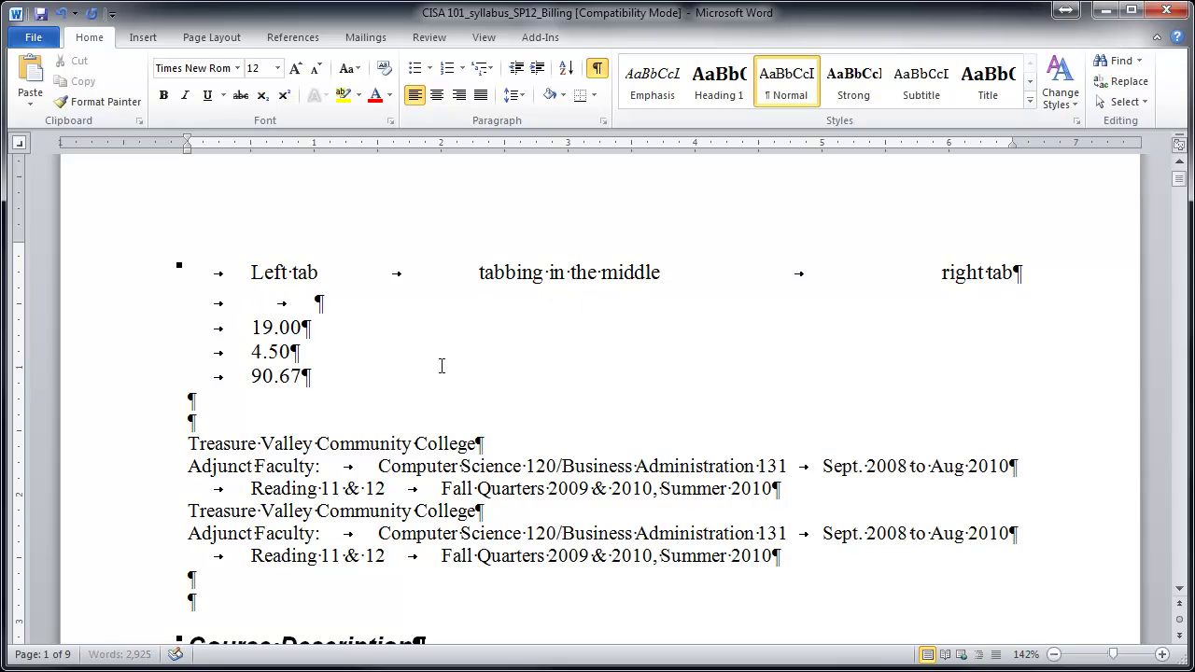
key(Tab)
key(Tab)
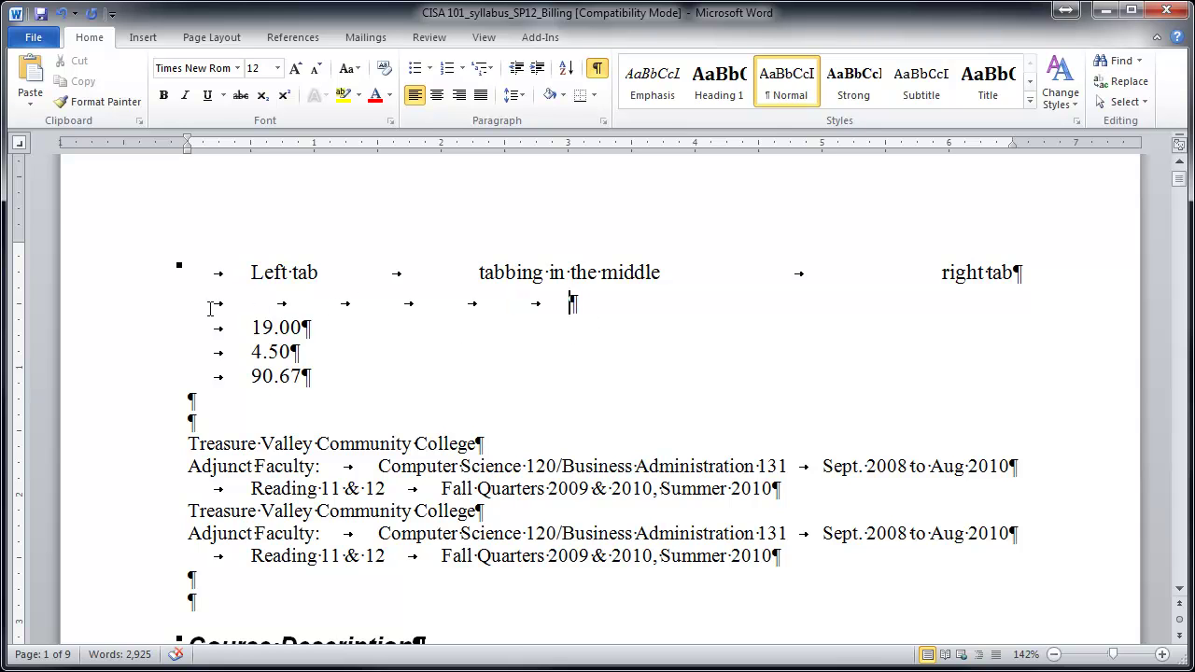
click(125, 303)
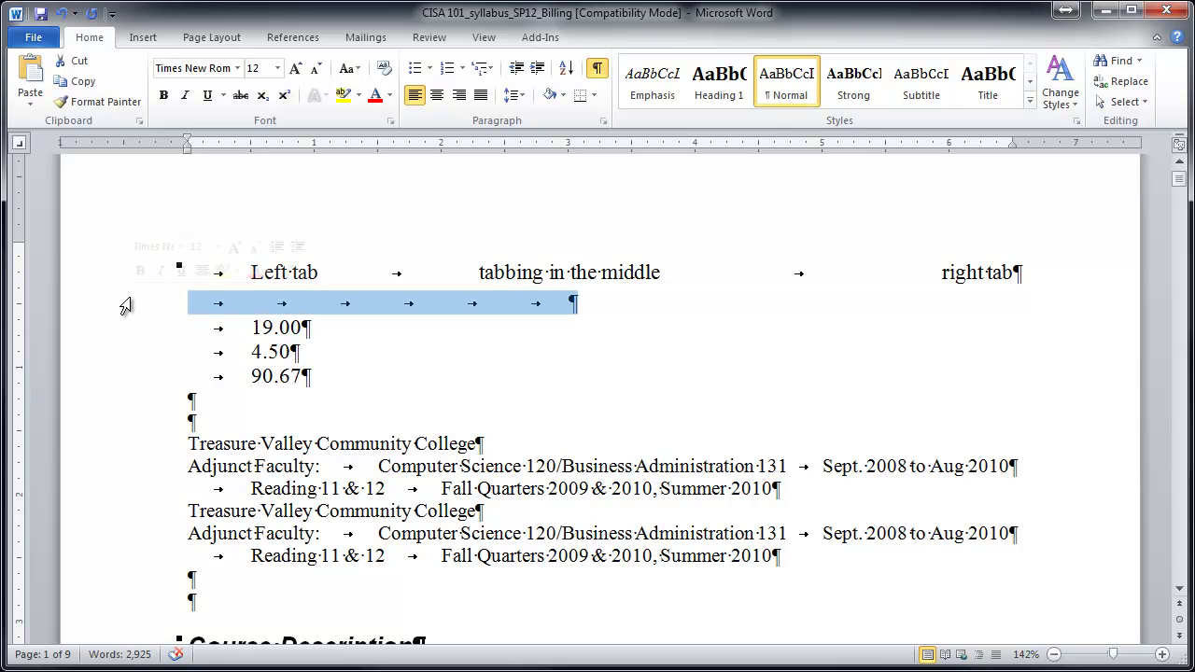
key(Delete)
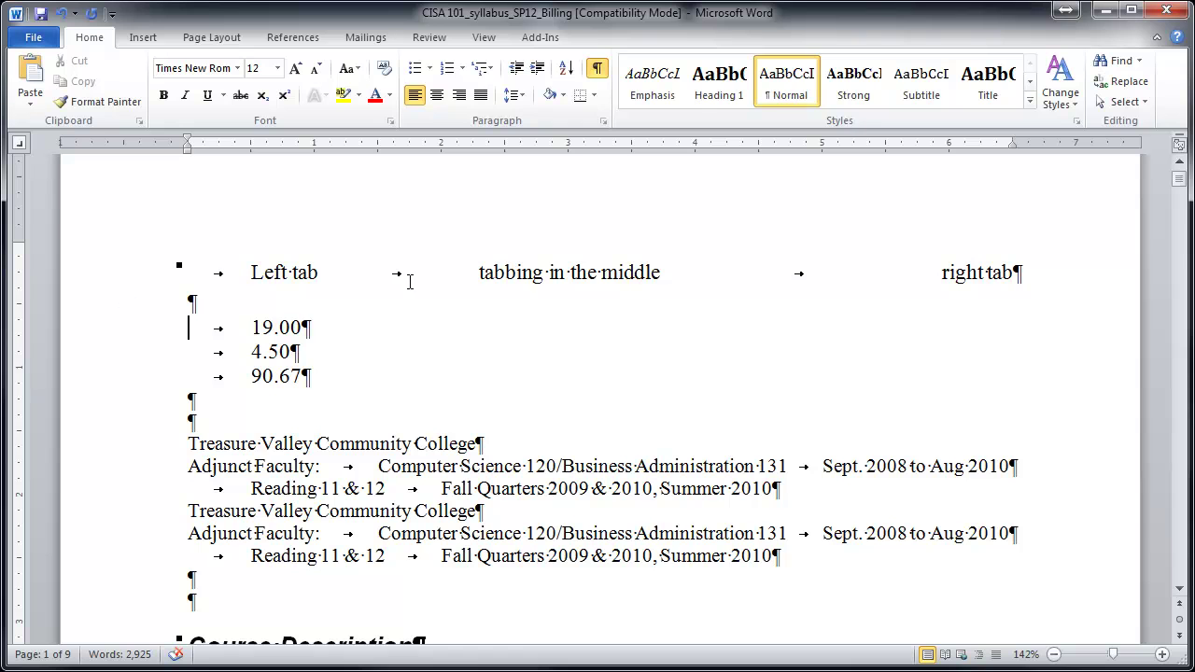
drag(479, 275, 616, 278)
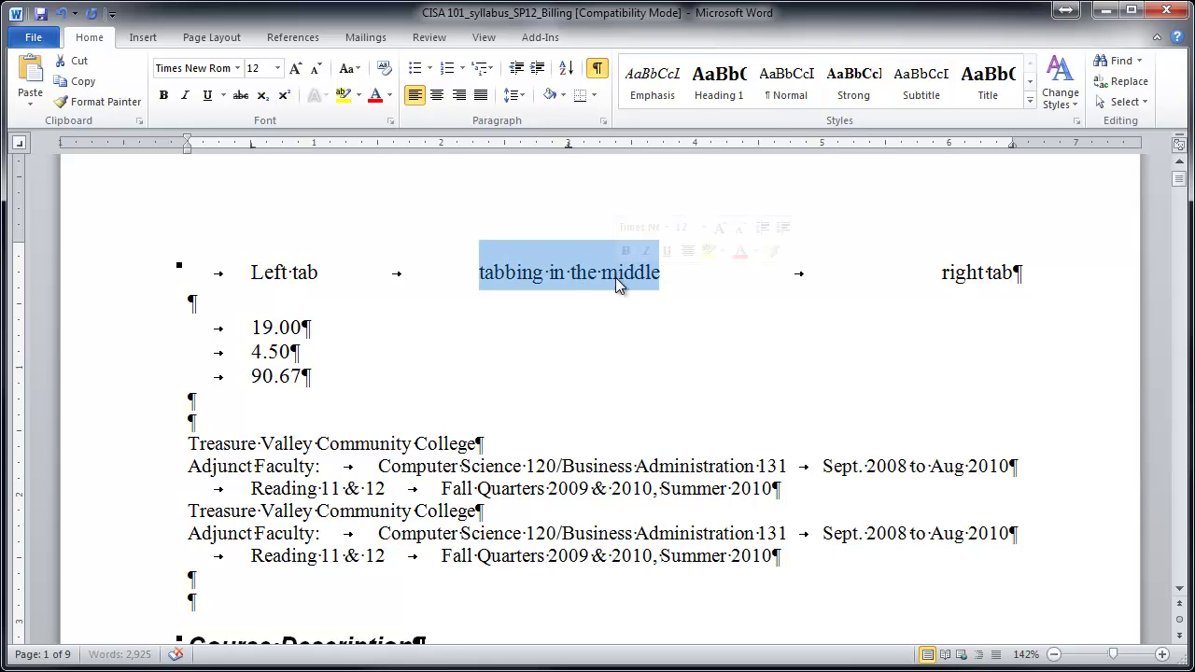
text(center tab)
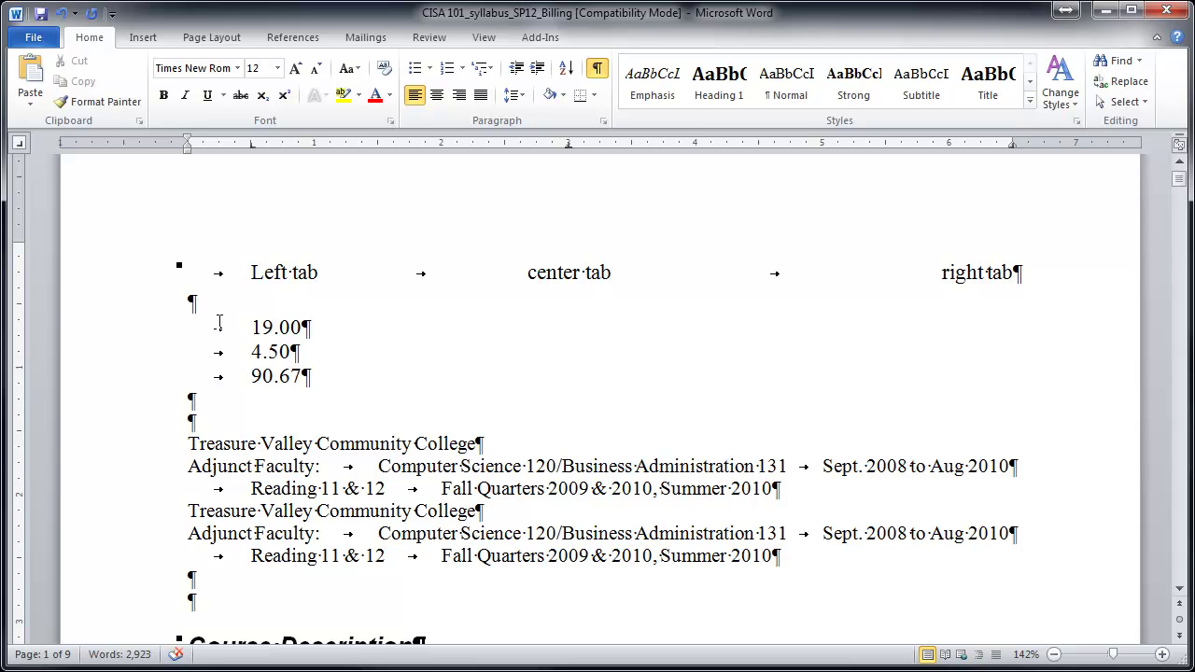
Step: Set a decimal tab stop at 1.5 inches for the 19.00, 4.50 and 90.67 lines
click(135, 331)
drag(135, 332, 141, 378)
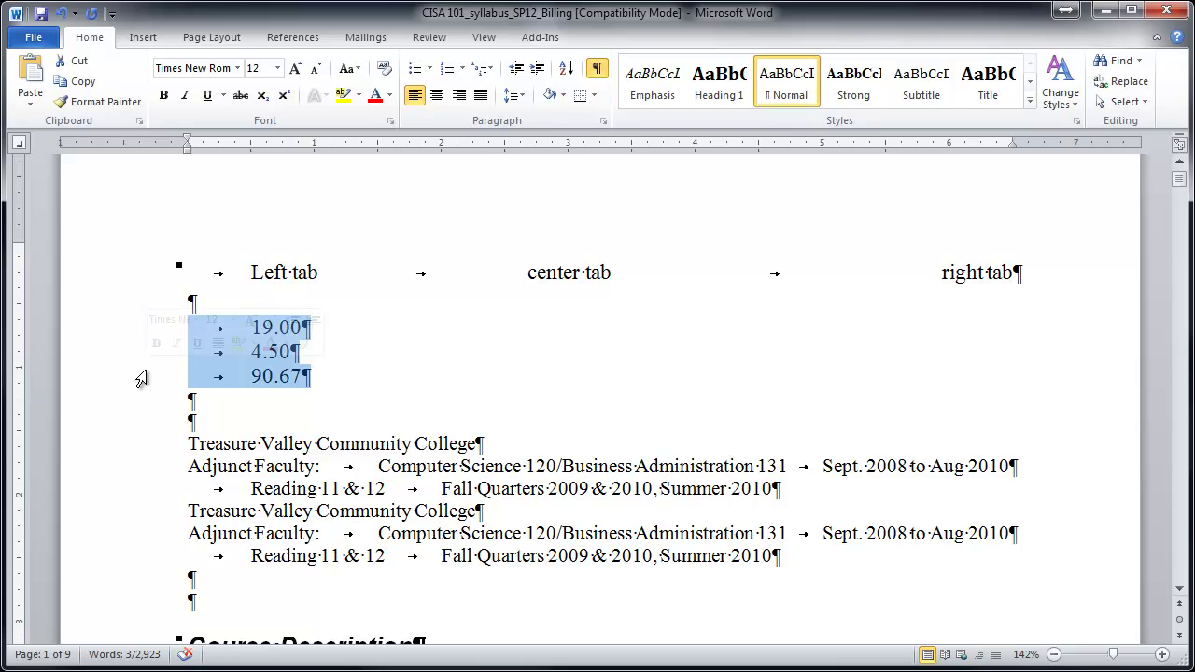
click(19, 143)
click(19, 144)
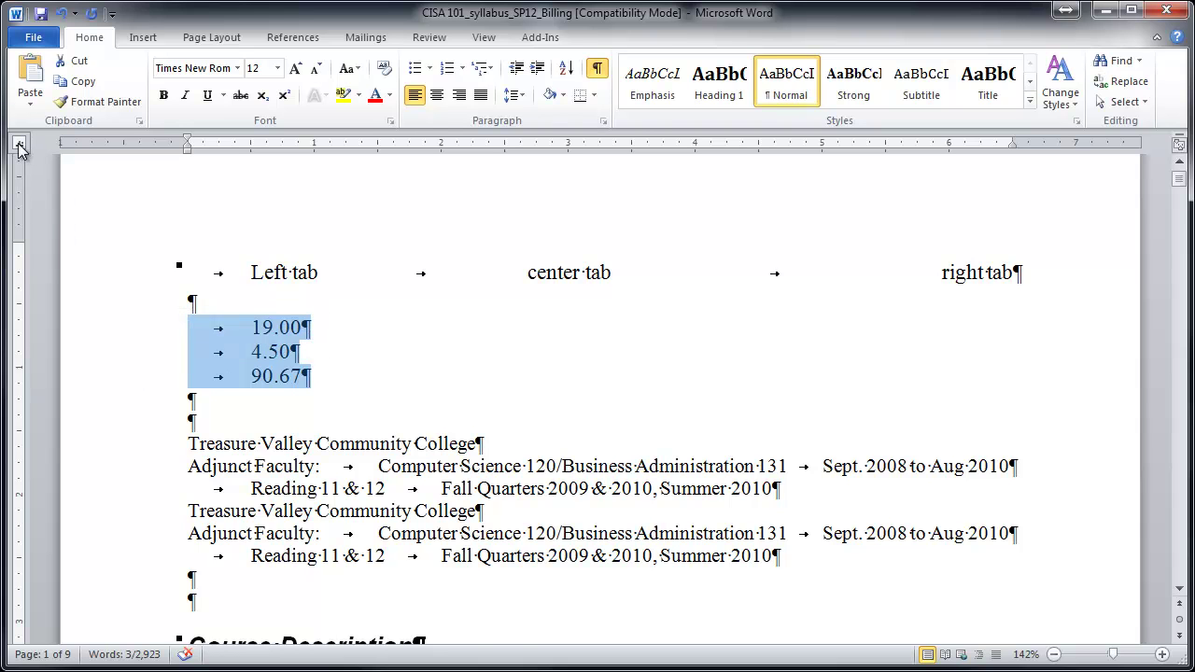
click(19, 144)
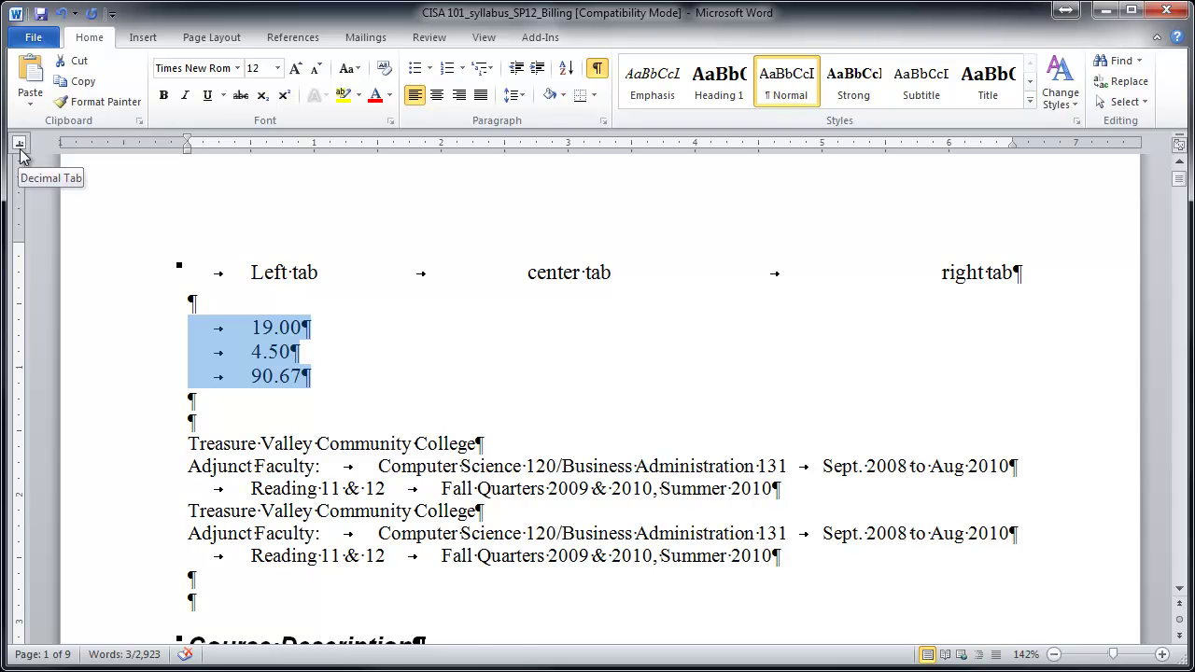
click(377, 145)
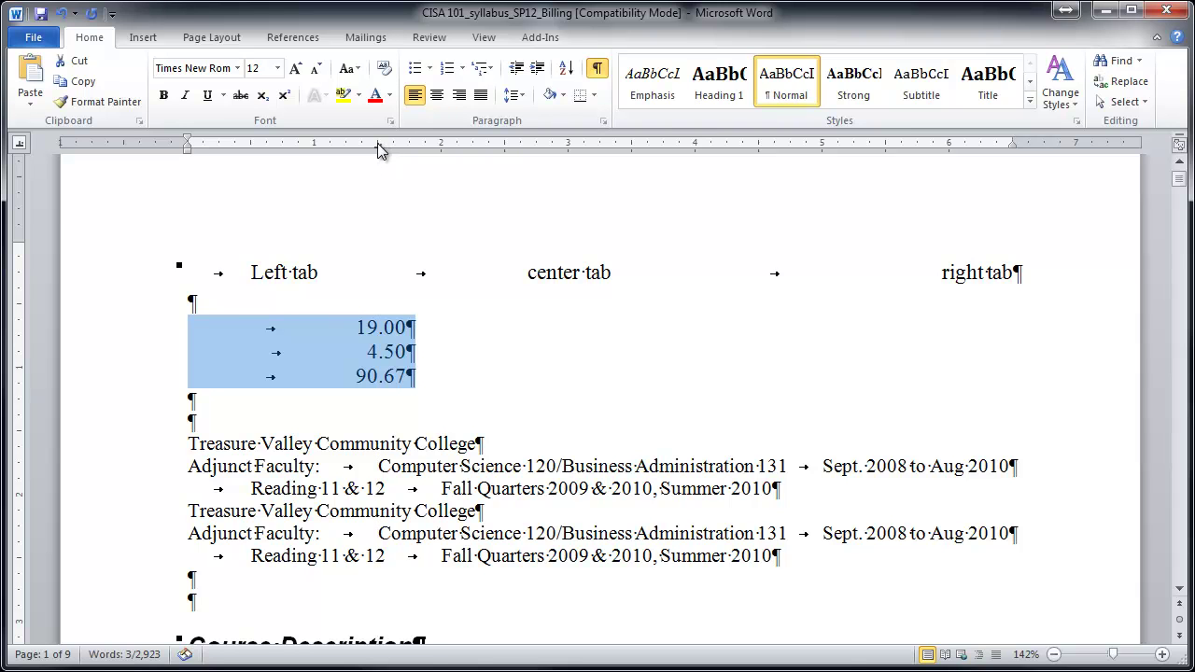
click(324, 398)
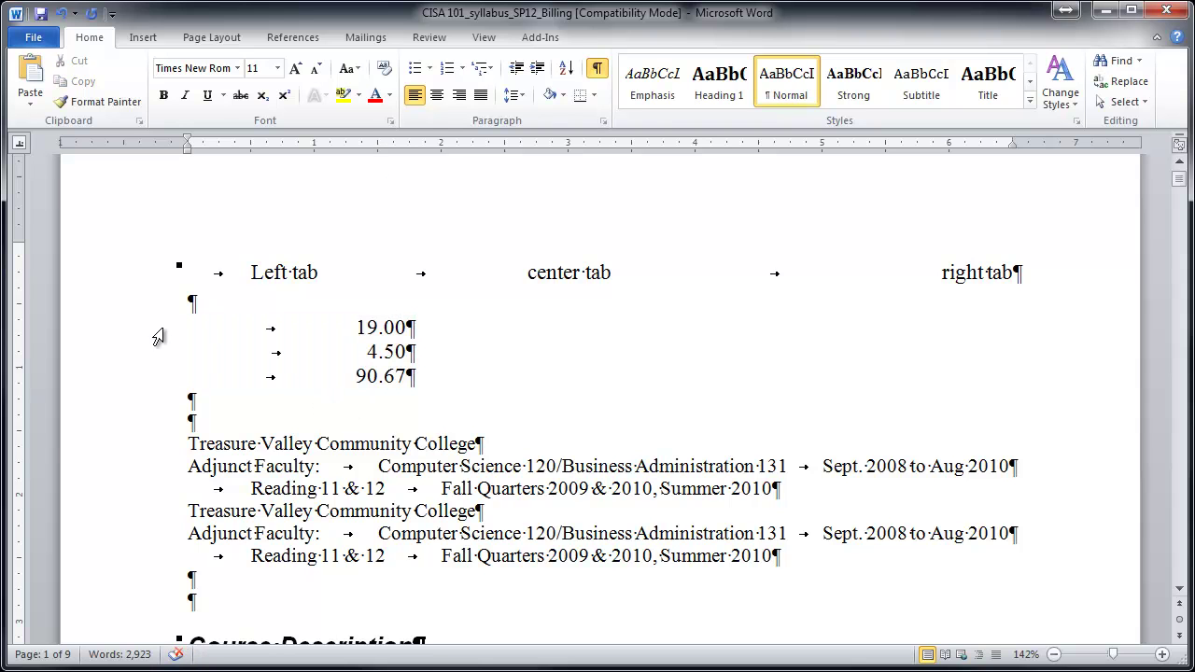
drag(158, 332, 173, 387)
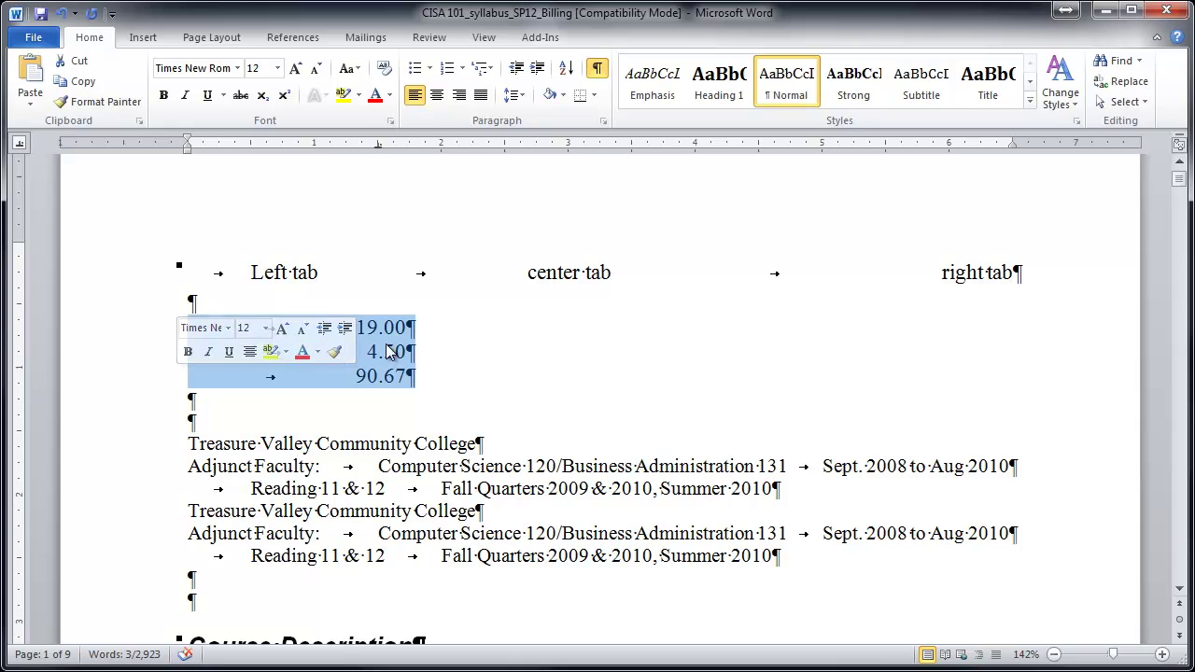
Step: Label 19.00 as 'bandaids' and correct it to 'Band-Aids' from spelling suggestions
click(526, 340)
click(220, 340)
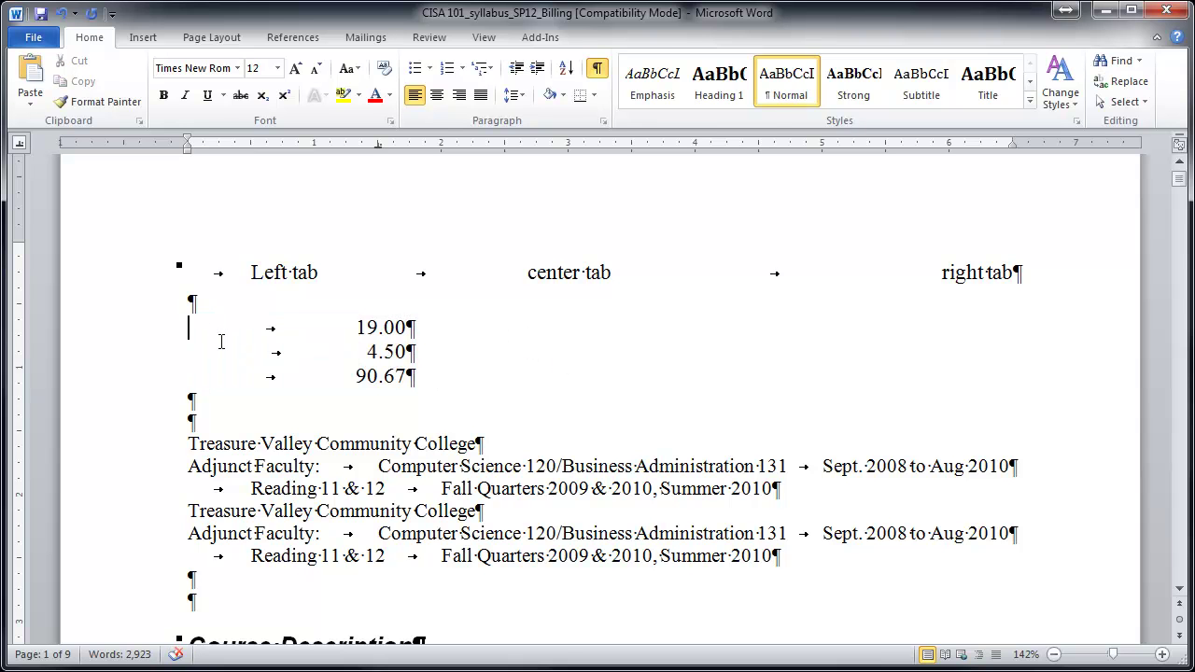
text(bandaids)
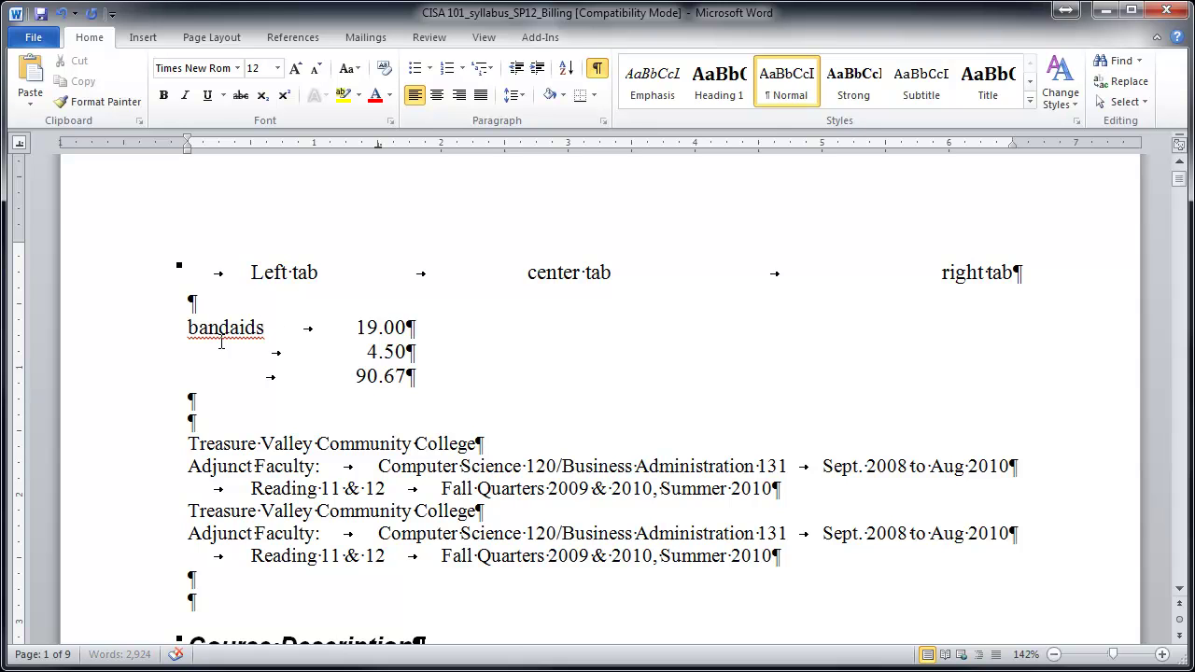
click(221, 343)
right_click(221, 328)
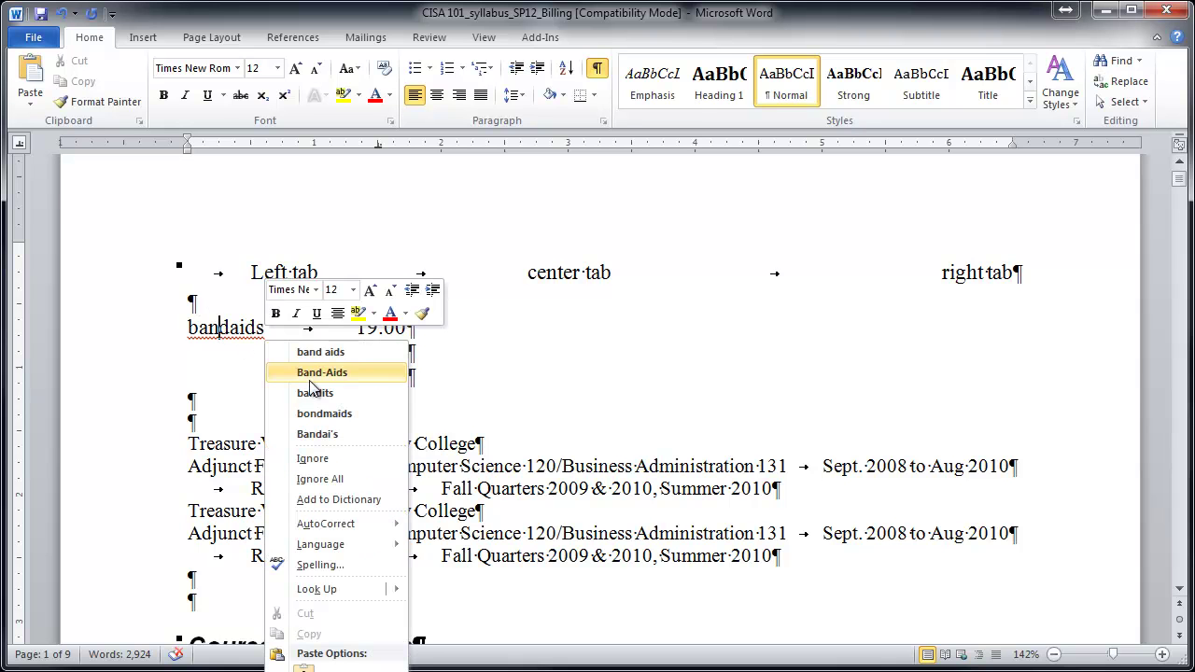
click(322, 372)
Step: Label 4.50 and 90.67 as 'napkins' and 'Paper Towels', then capitalize to 'Napkins'
click(253, 353)
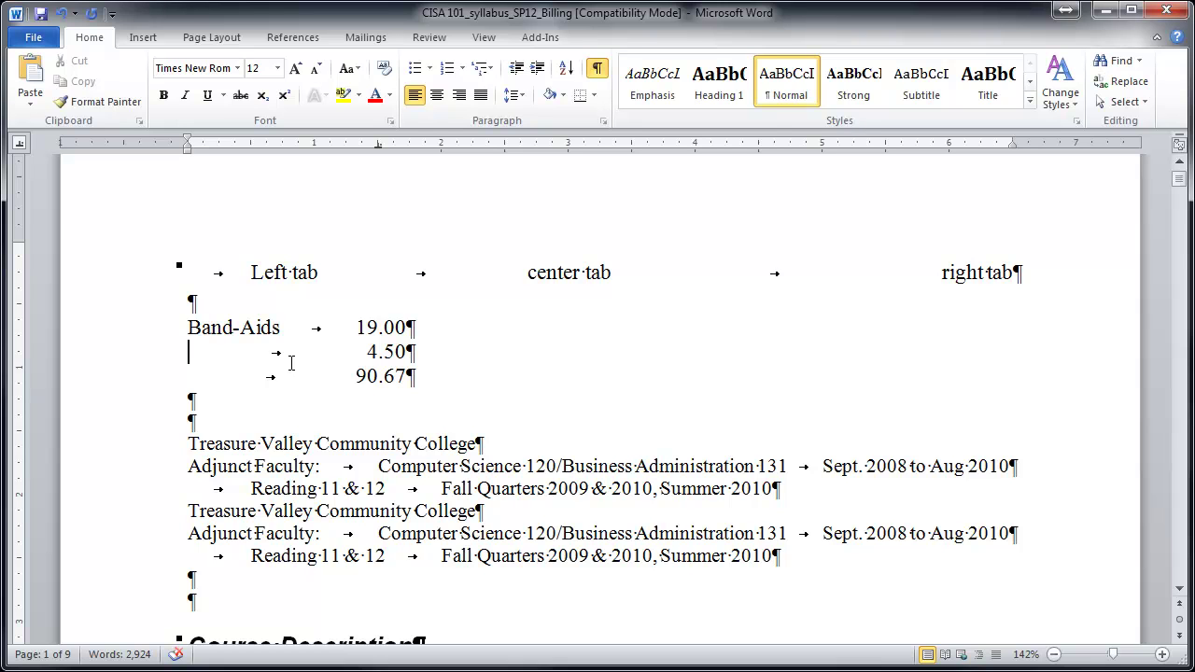
text(napkins)
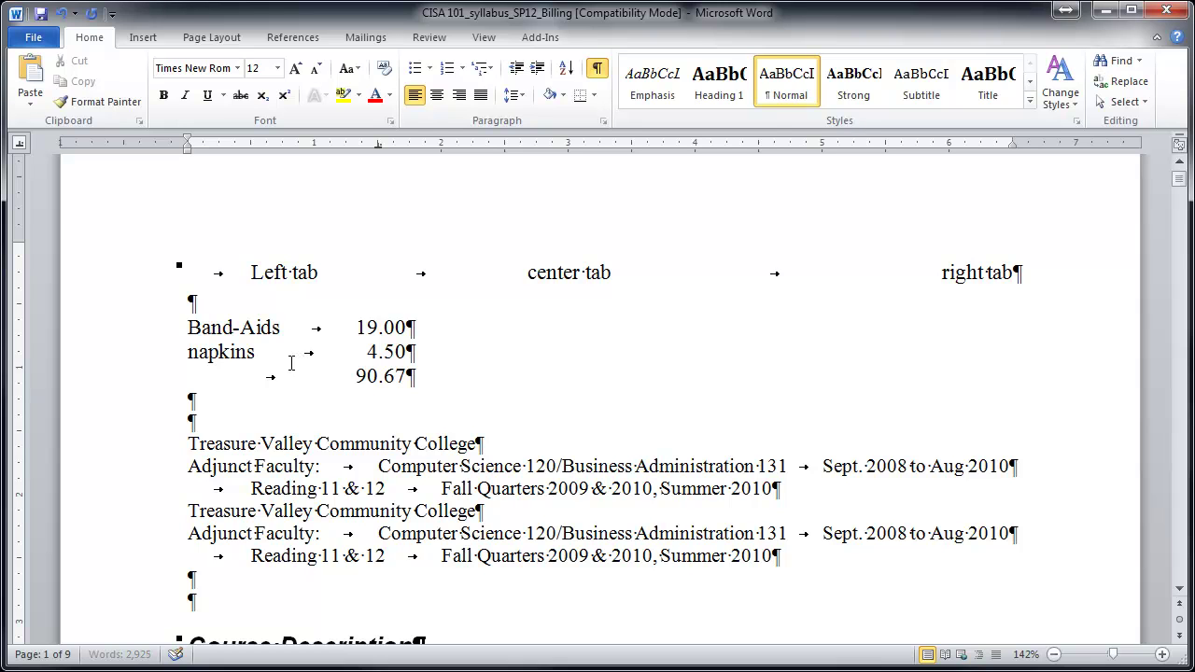
key(Down)
text(Paper Towels)
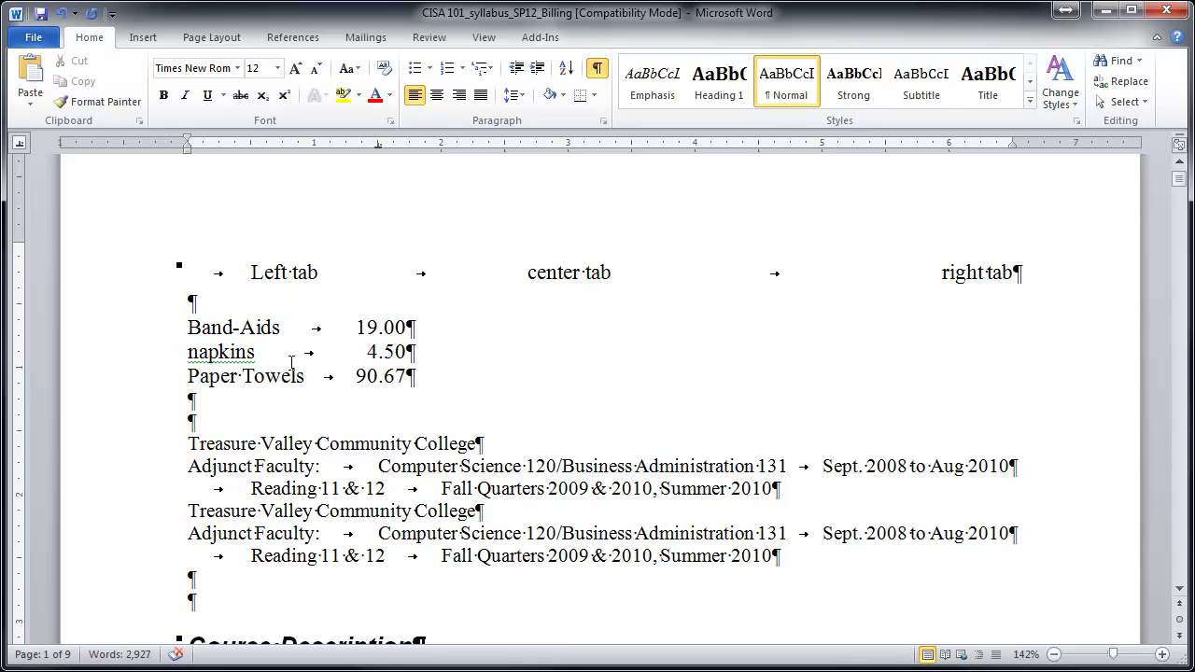
right_click(209, 353)
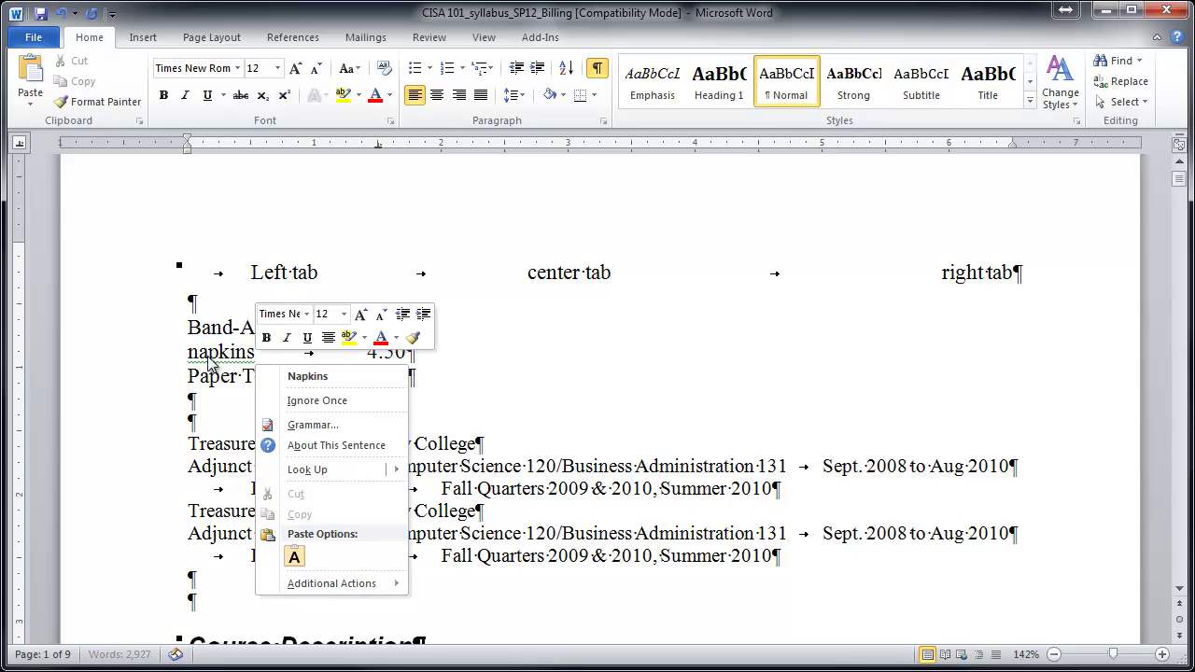
click(300, 379)
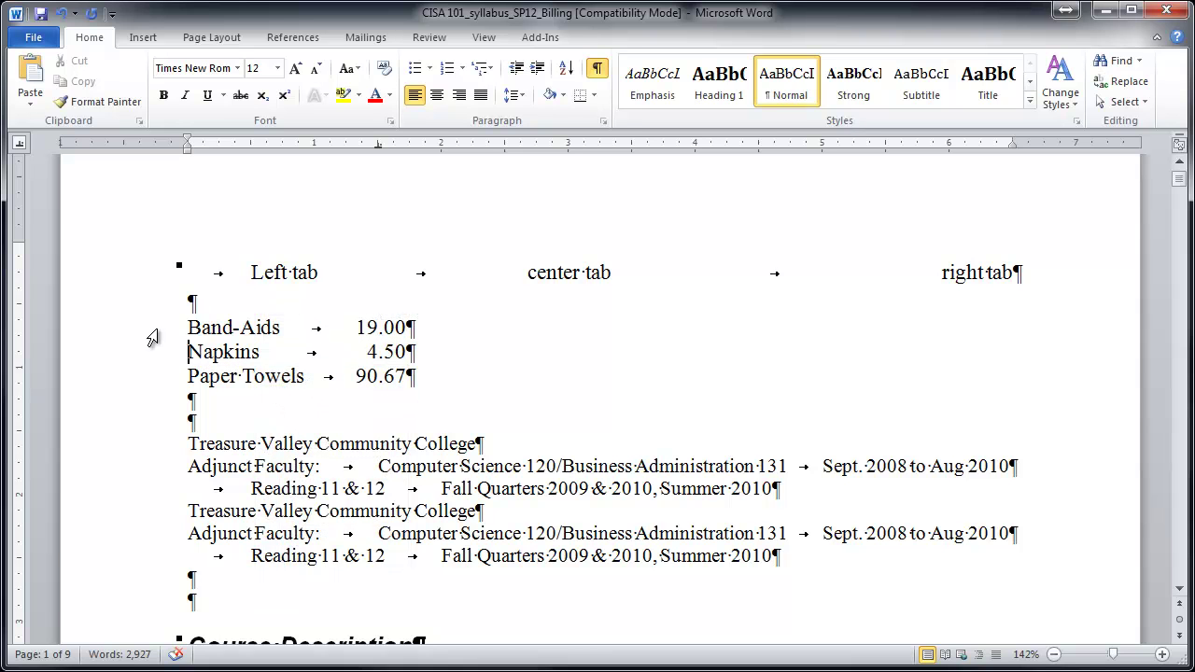
Step: Give the 1.5" decimal tab on the Band-Aids, Napkins and Paper Towels lines a dotted leader (option 2)
drag(149, 330, 157, 378)
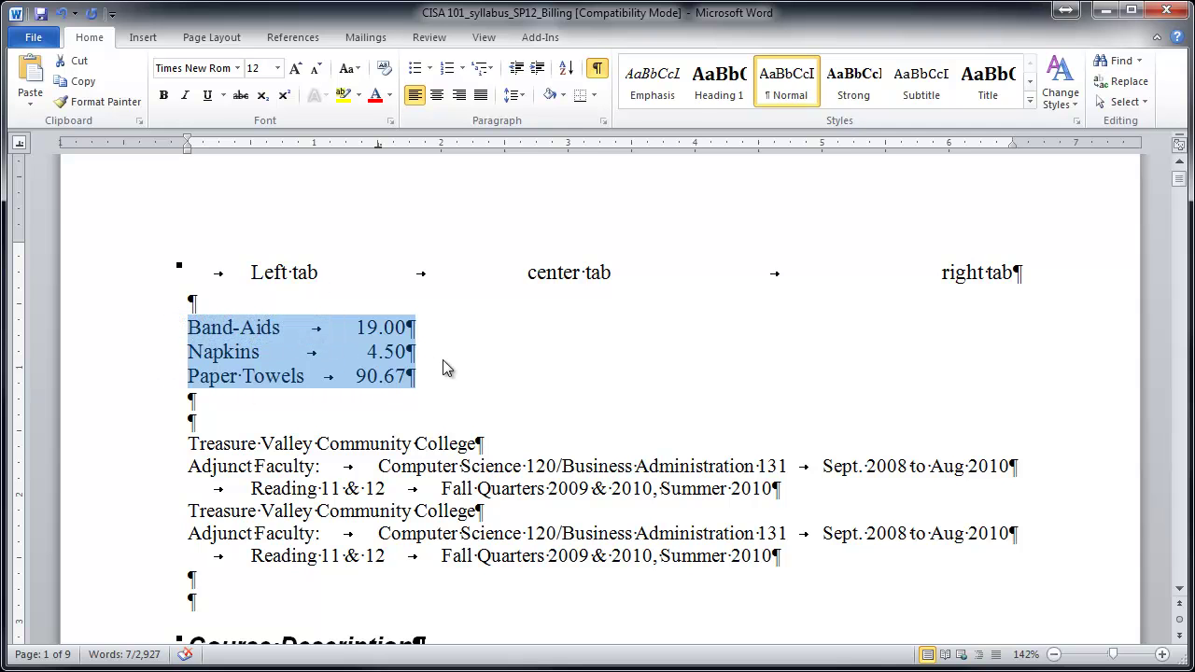
double_click(378, 146)
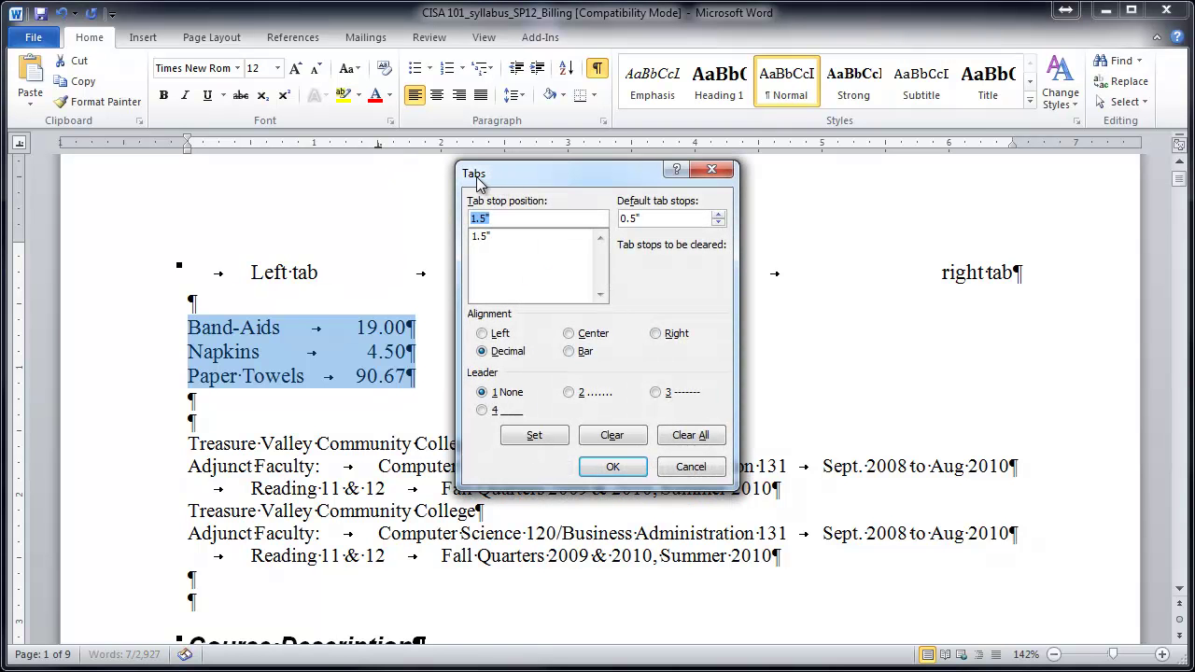
click(691, 467)
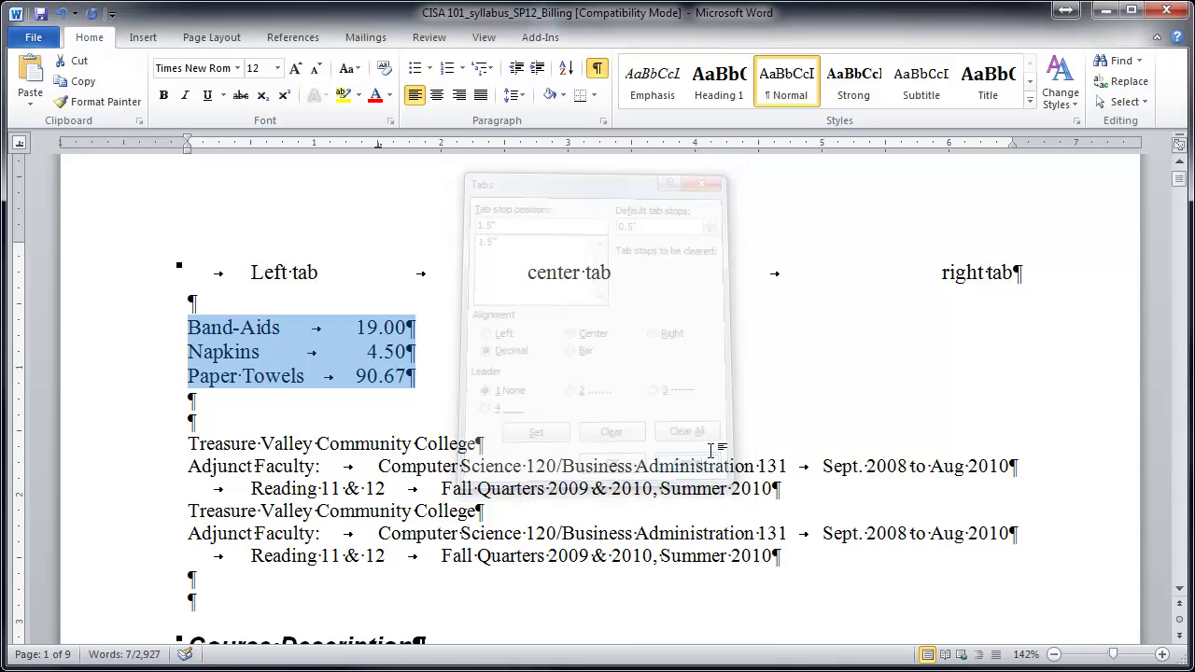
click(603, 124)
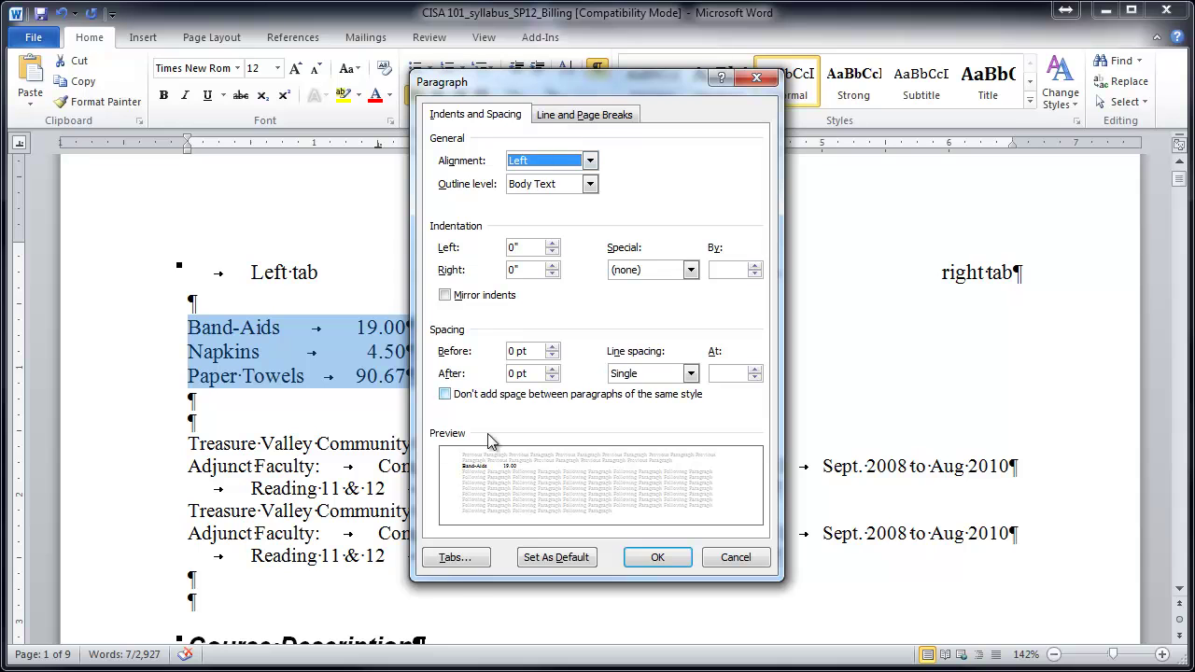
click(461, 557)
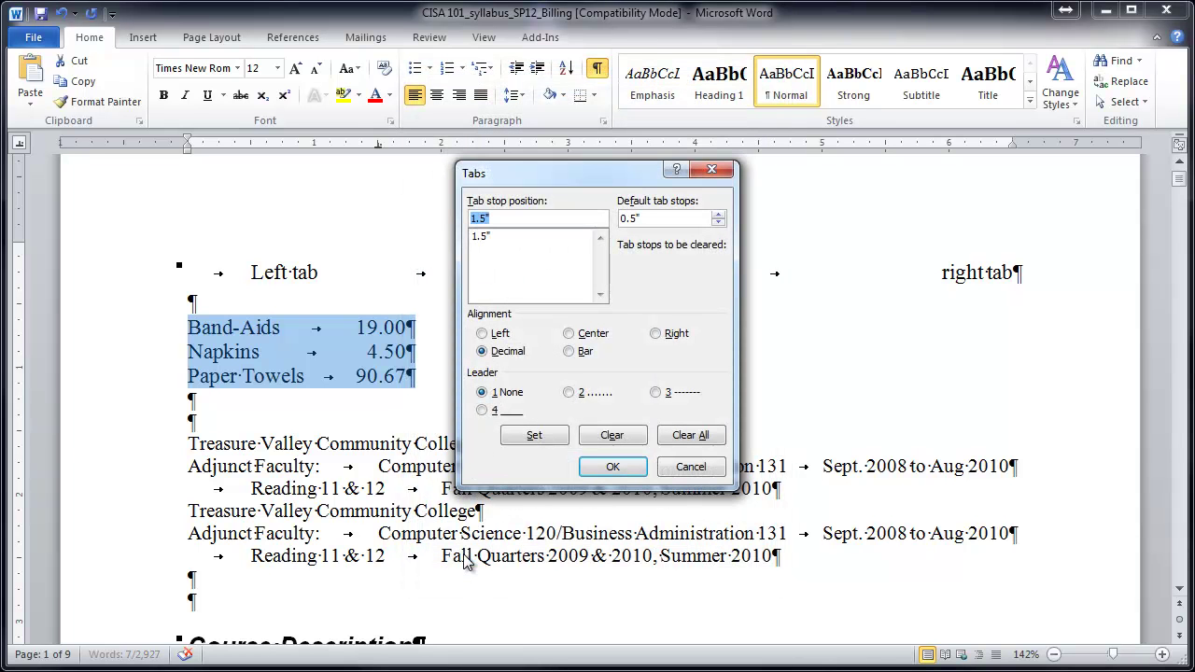
click(485, 237)
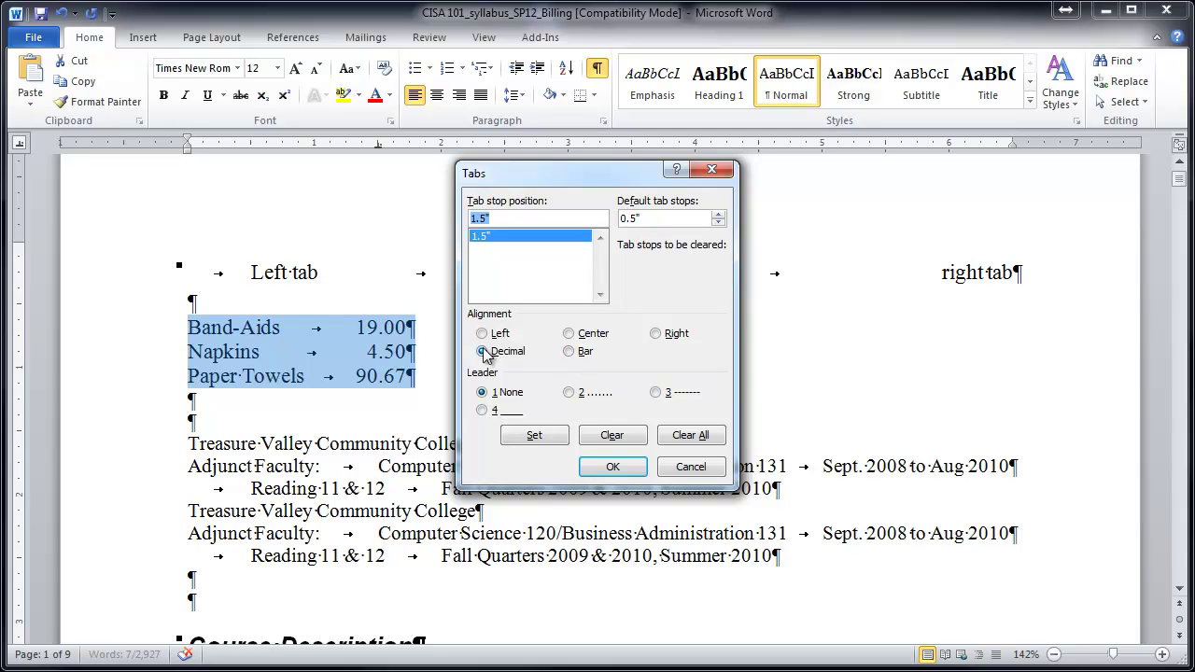
click(583, 394)
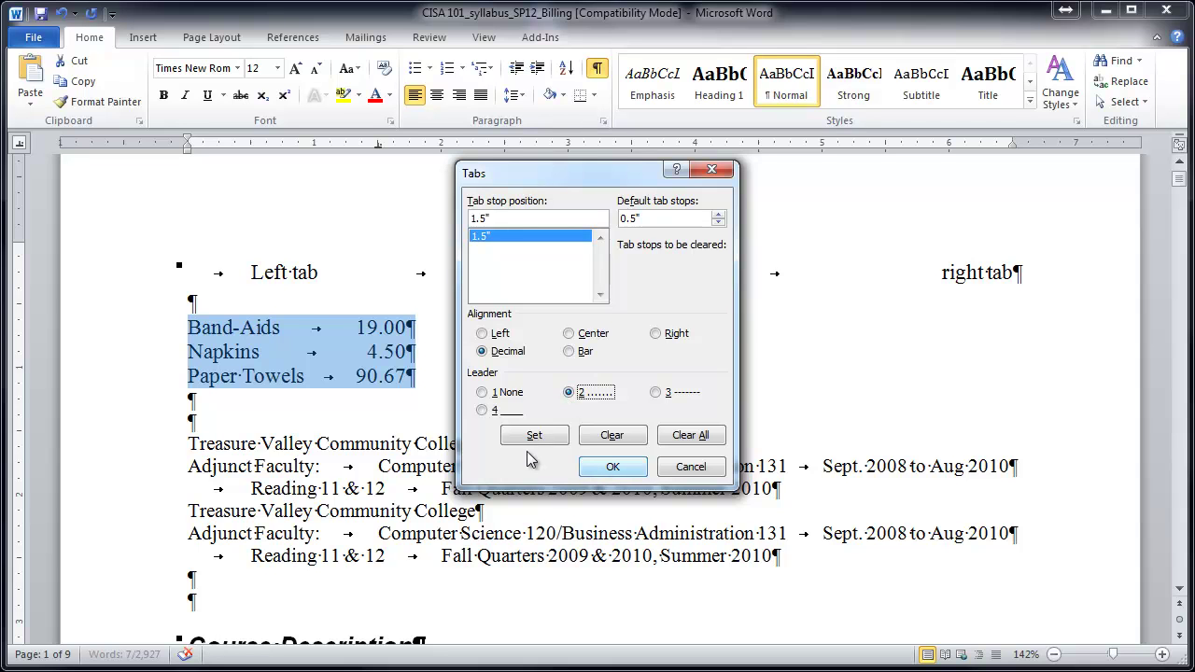
click(611, 466)
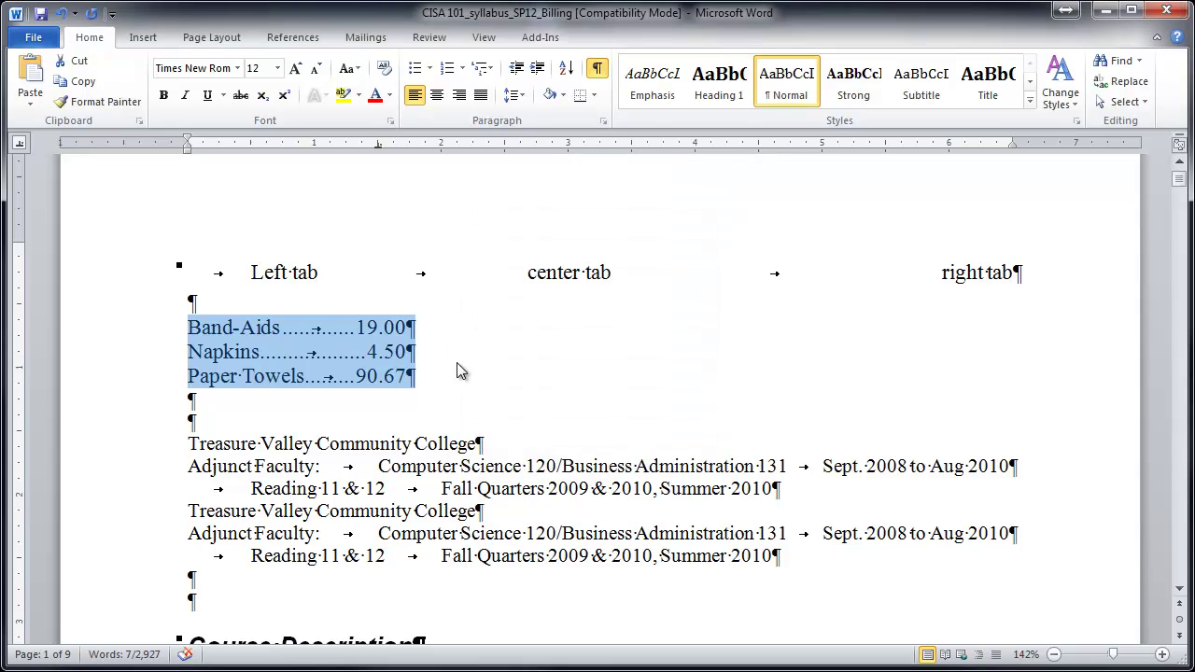
Step: Confirm the dot leaders, then trim the gap under the tab sample line to one empty paragraph
click(457, 366)
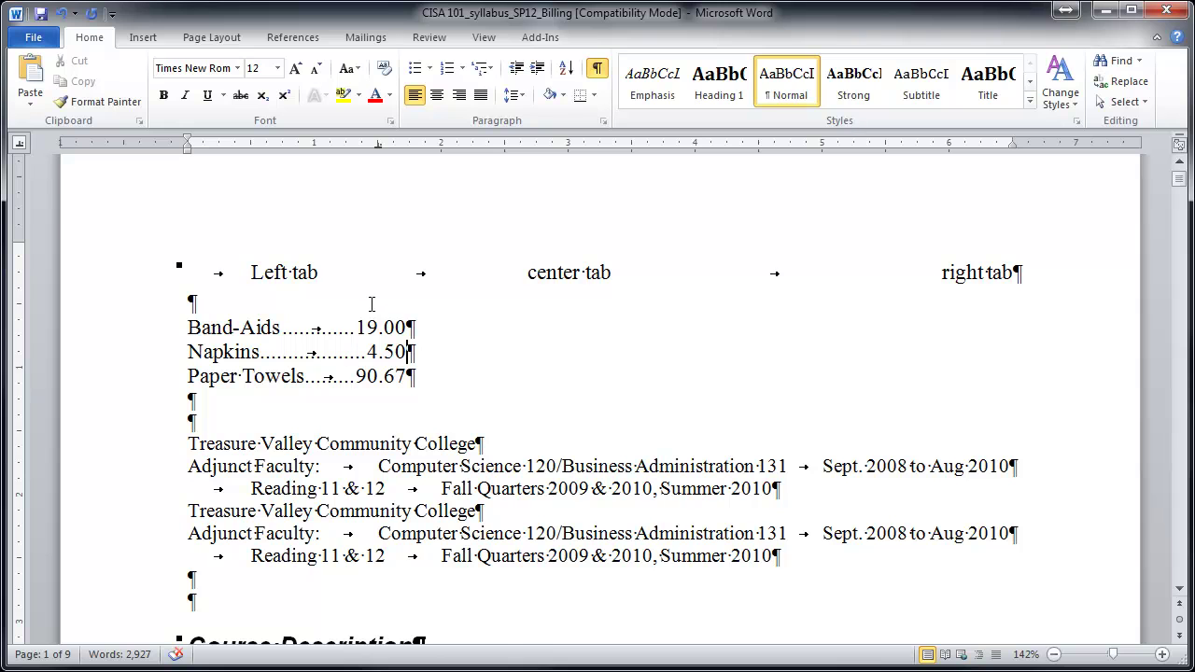
click(205, 271)
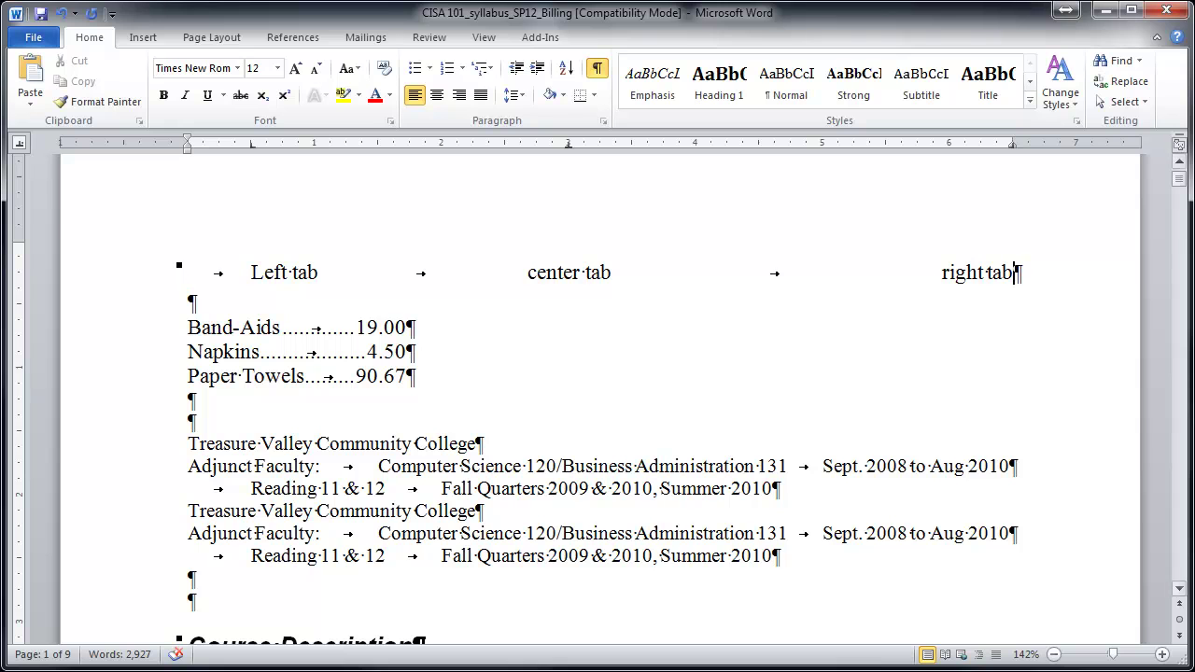
click(210, 295)
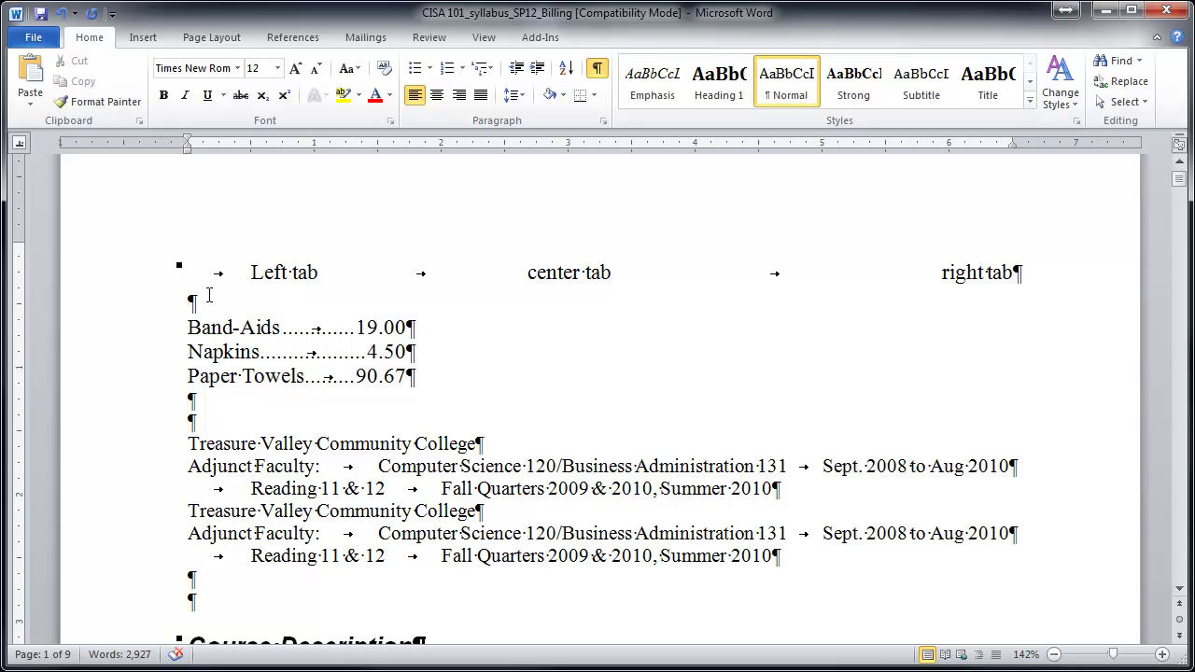
key(Down)
click(1046, 272)
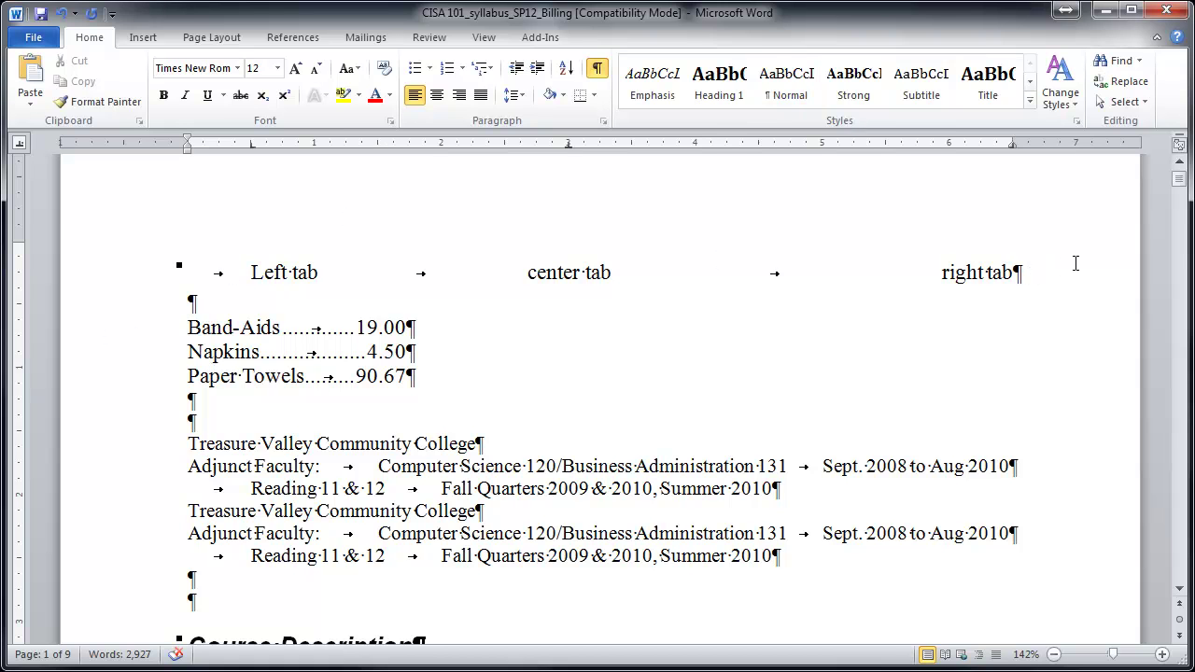
key(Return)
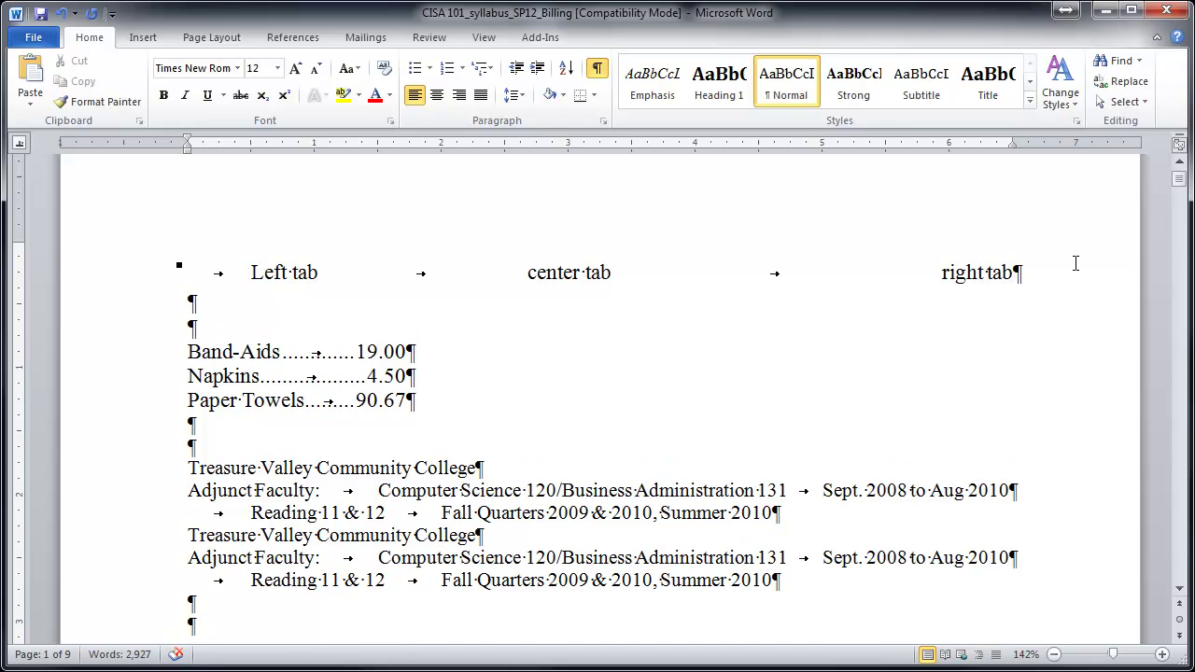
click(172, 312)
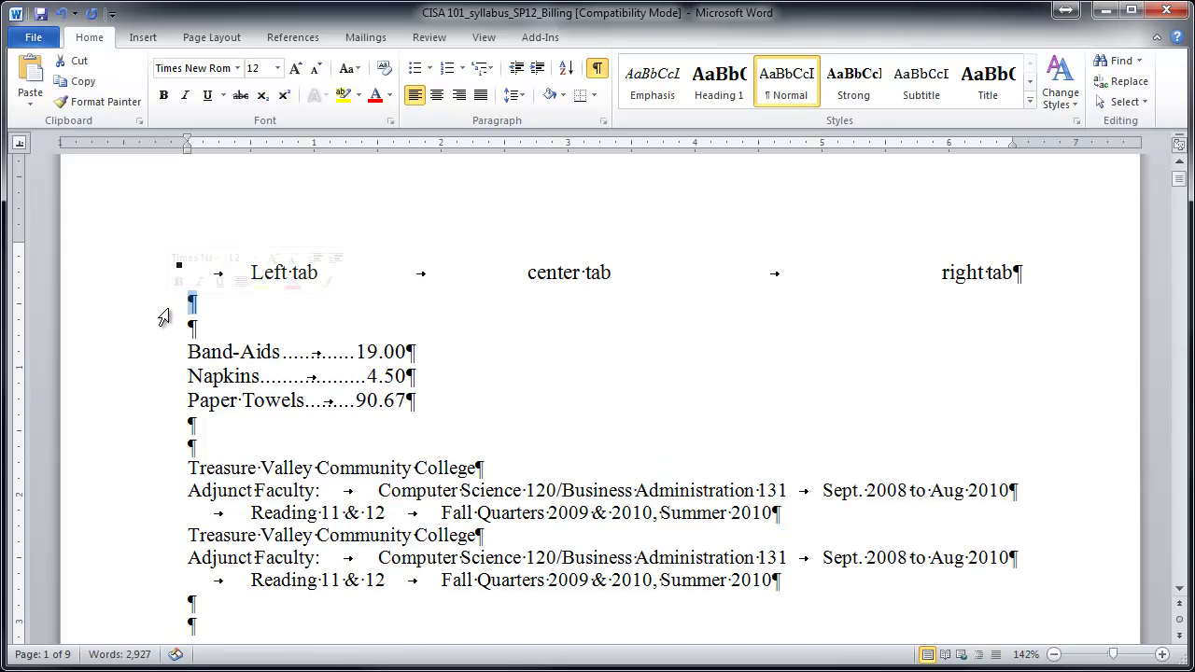
key(Left)
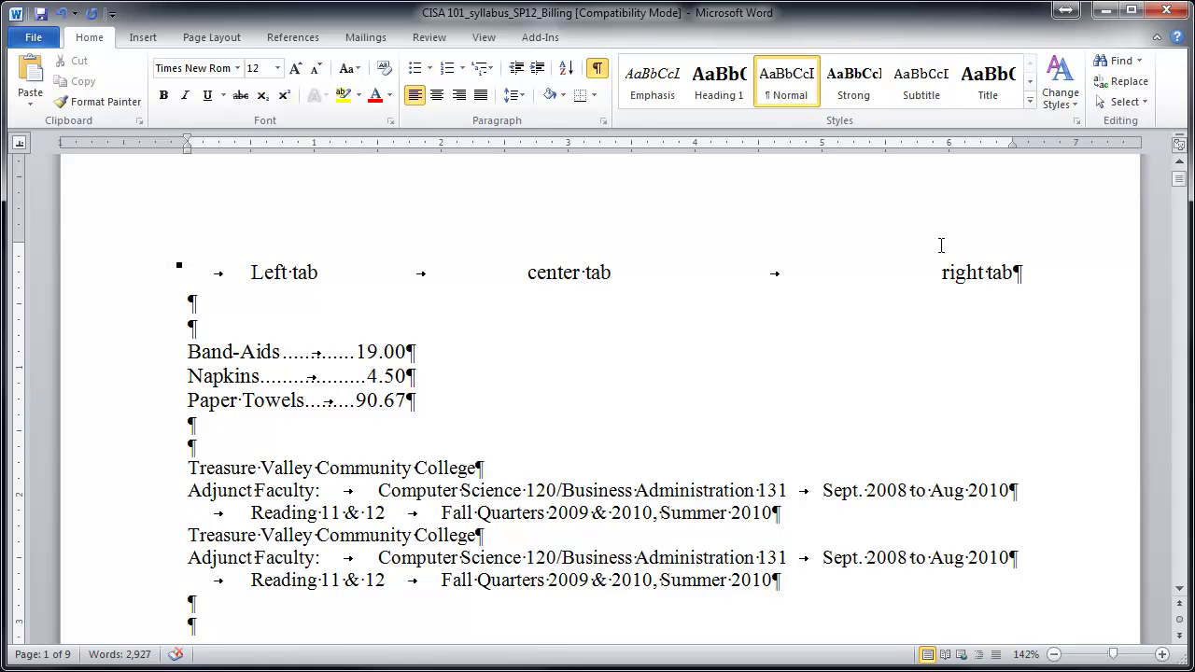
click(1030, 272)
key(Return)
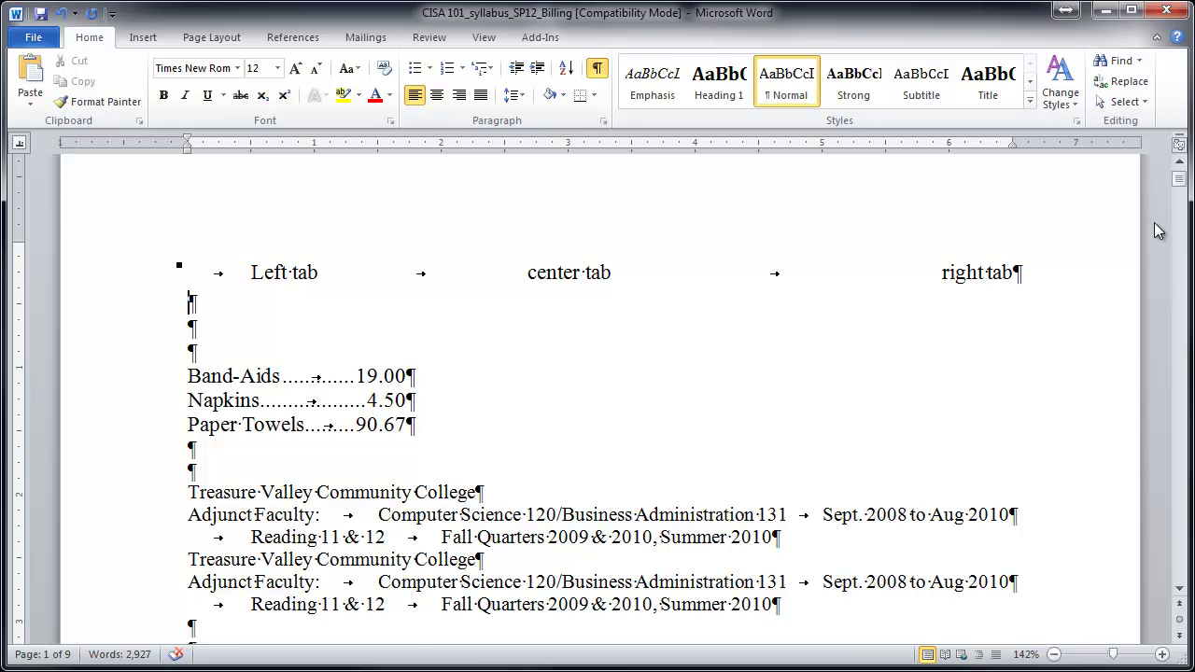
key(Delete)
key(Delete)
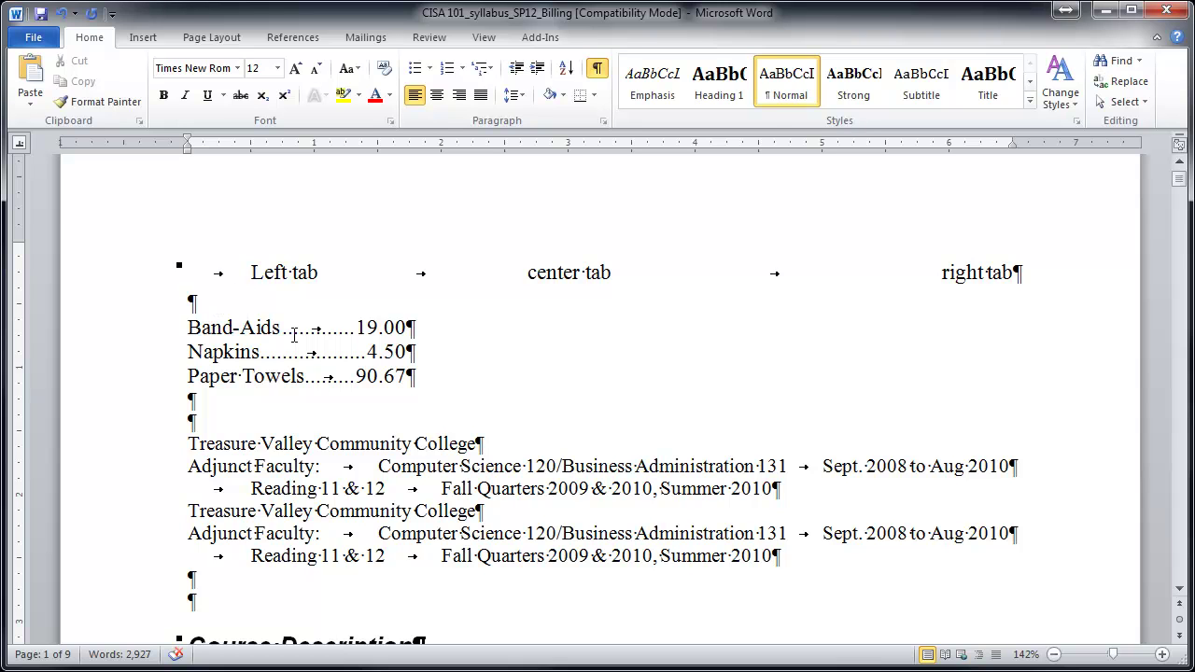
Step: Type a new tab-separated row 'Left', 'center', 'right' under the sample line
key(Tab)
text(Left)
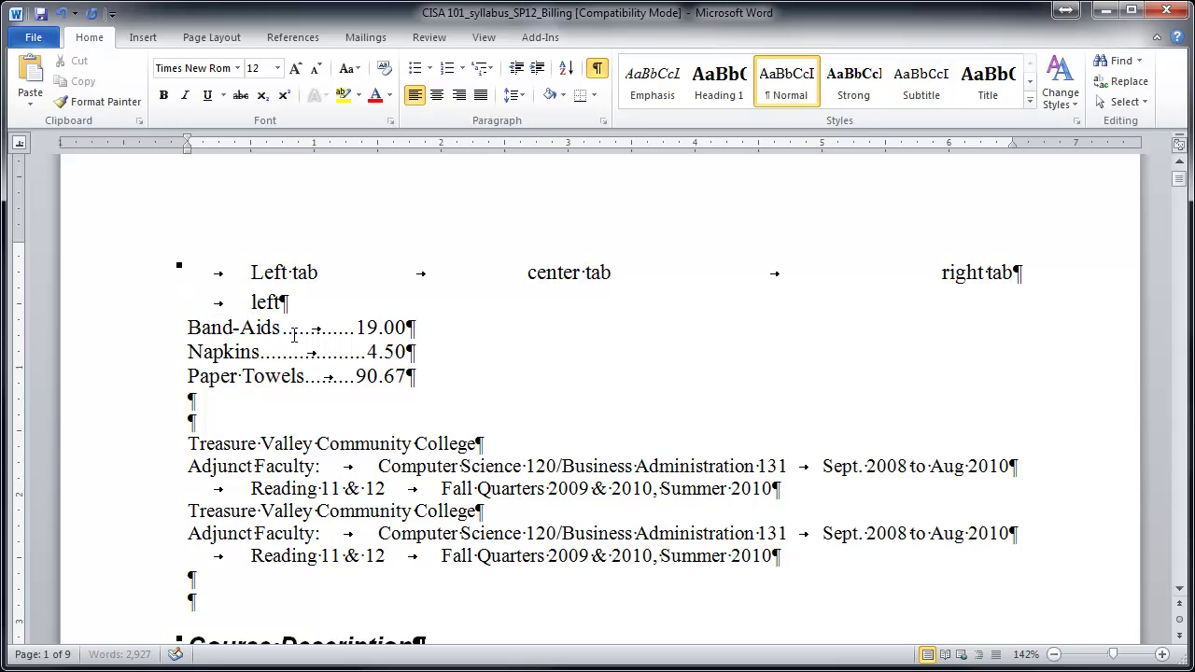
key(Tab)
text(center)
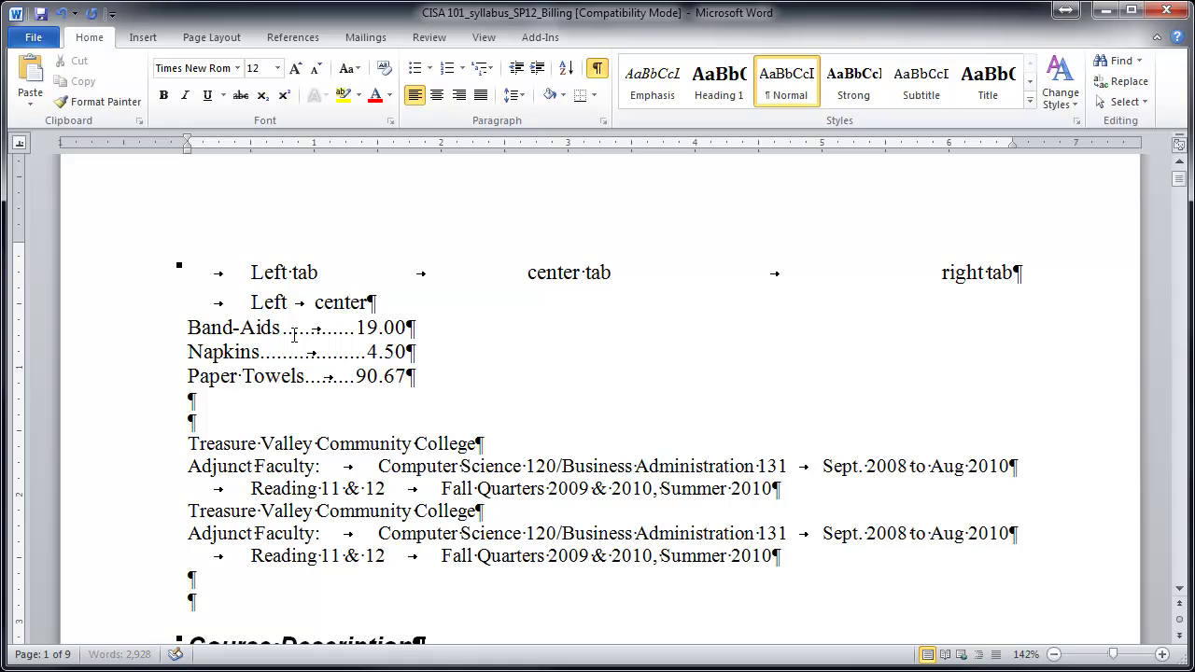
key(Tab)
text(right)
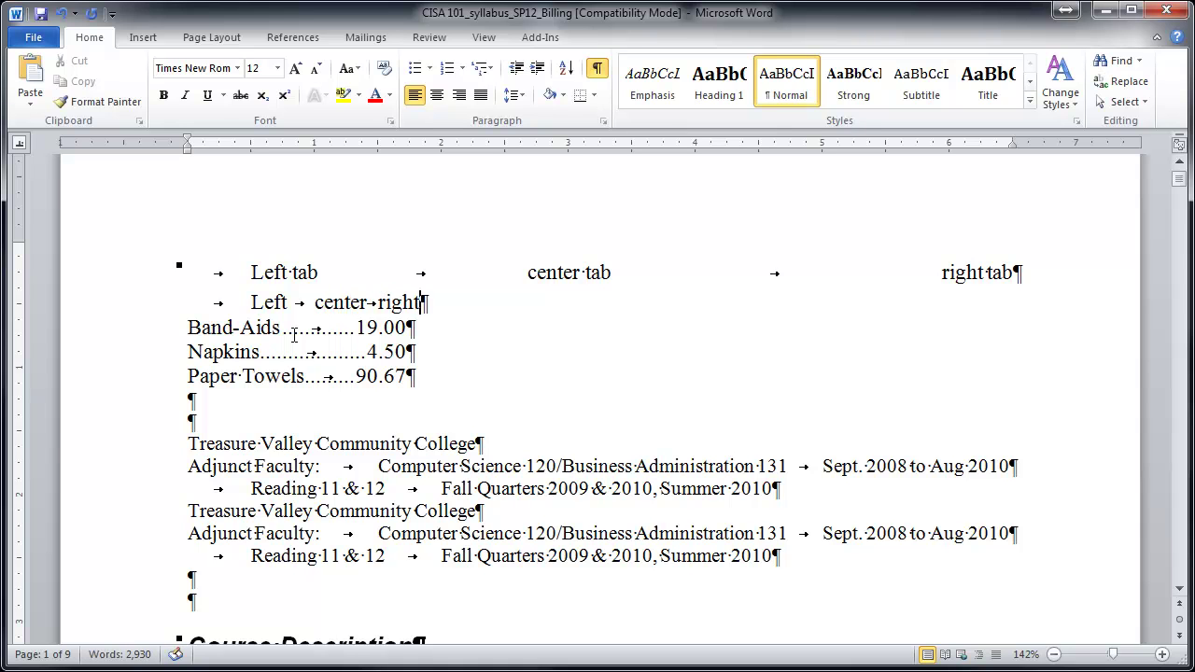
key(Return)
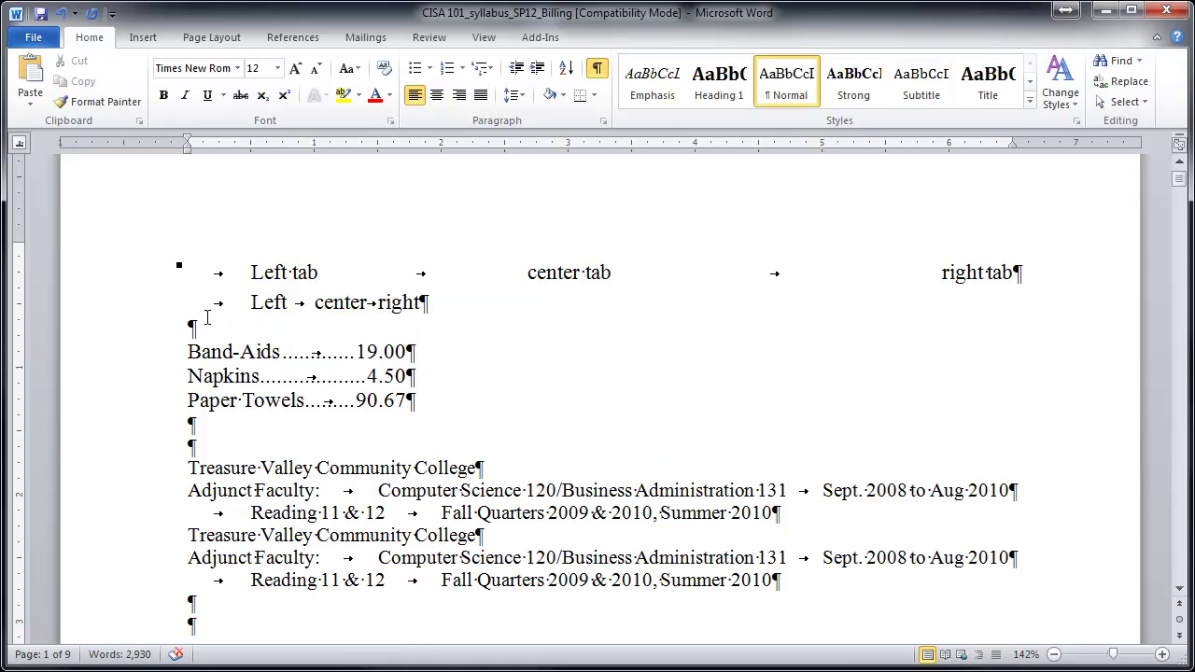
Step: Copy the first tab line's tab stops onto the new row with Format Painter
click(153, 279)
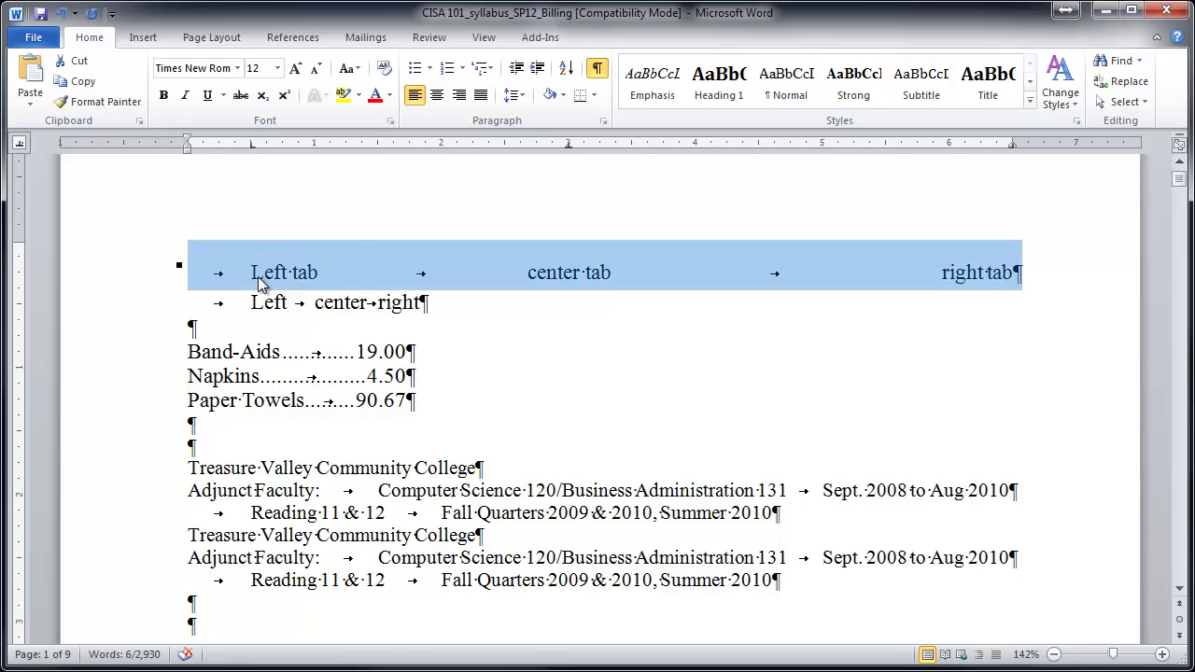
click(109, 102)
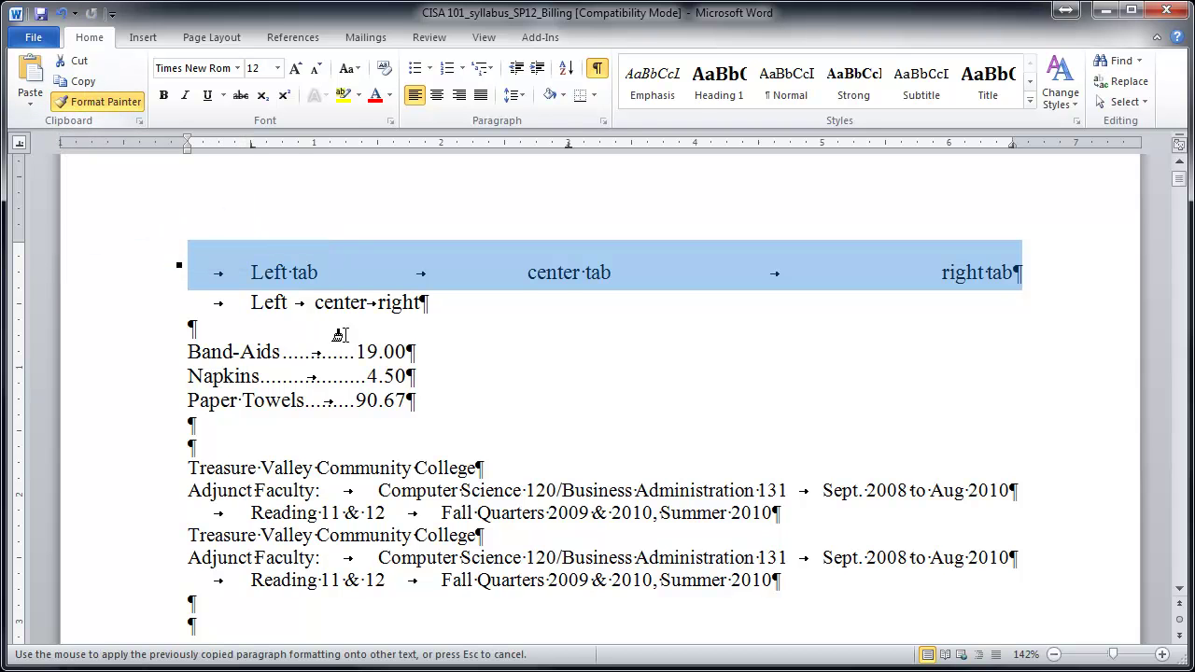
click(166, 309)
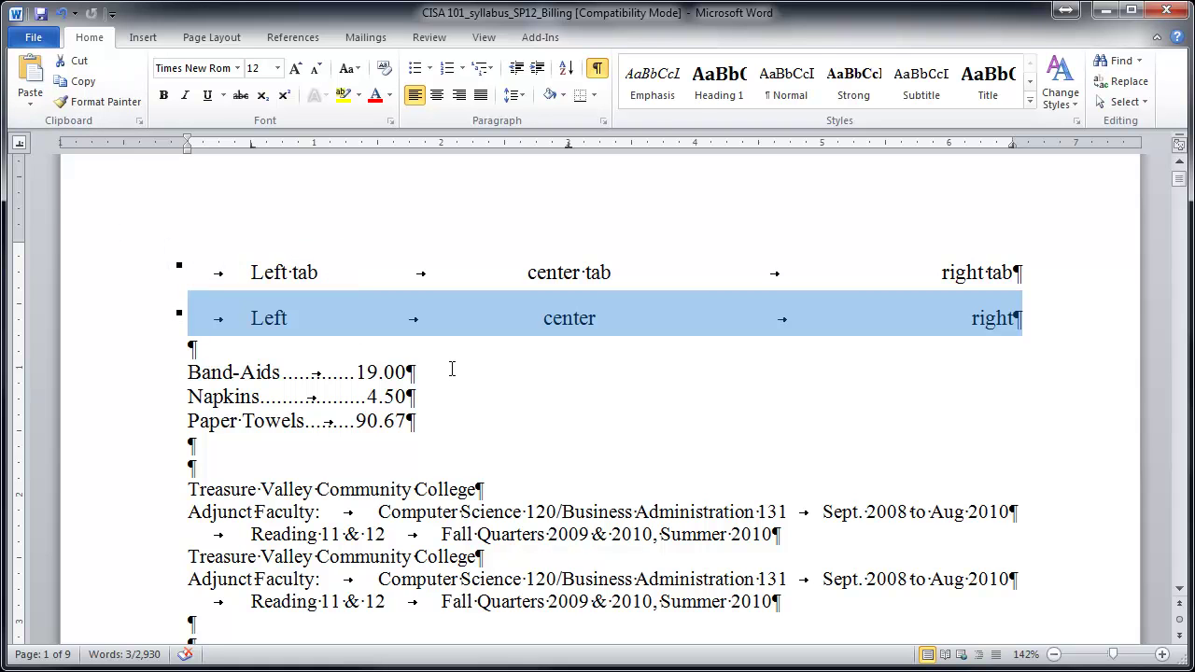
Step: Add a left tab stop at 2 inches to the first Adjunct Faculty and Reading 11 & 12 lines
click(494, 404)
scroll(495, 403, down, 2)
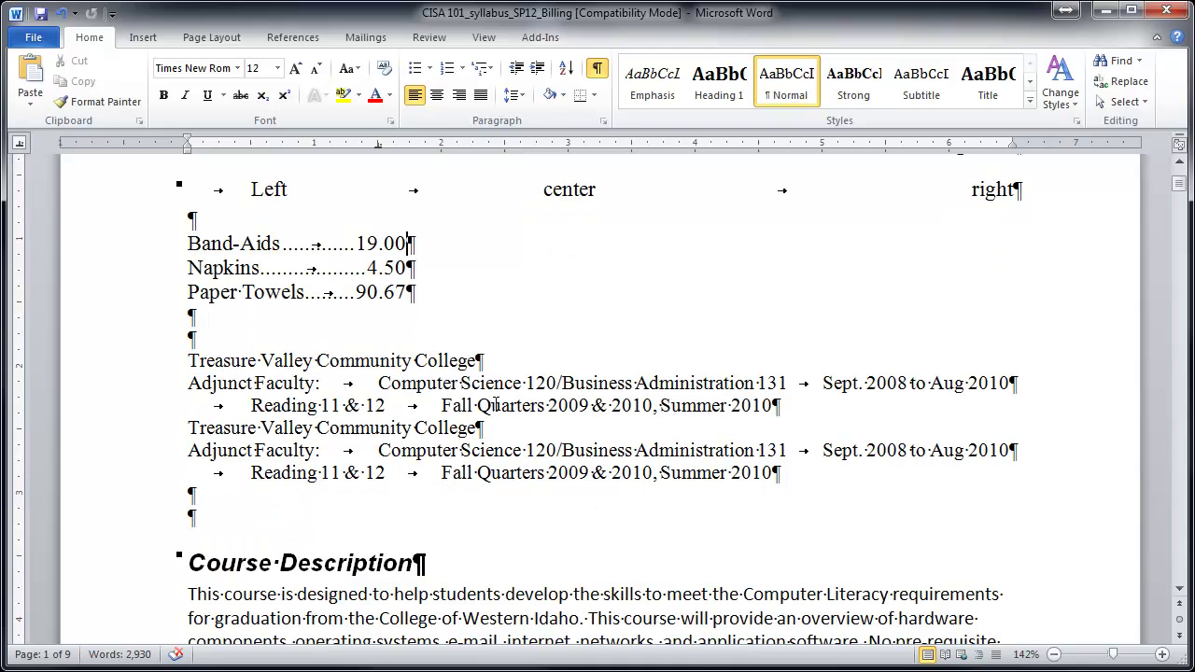
scroll(495, 404, down, 1)
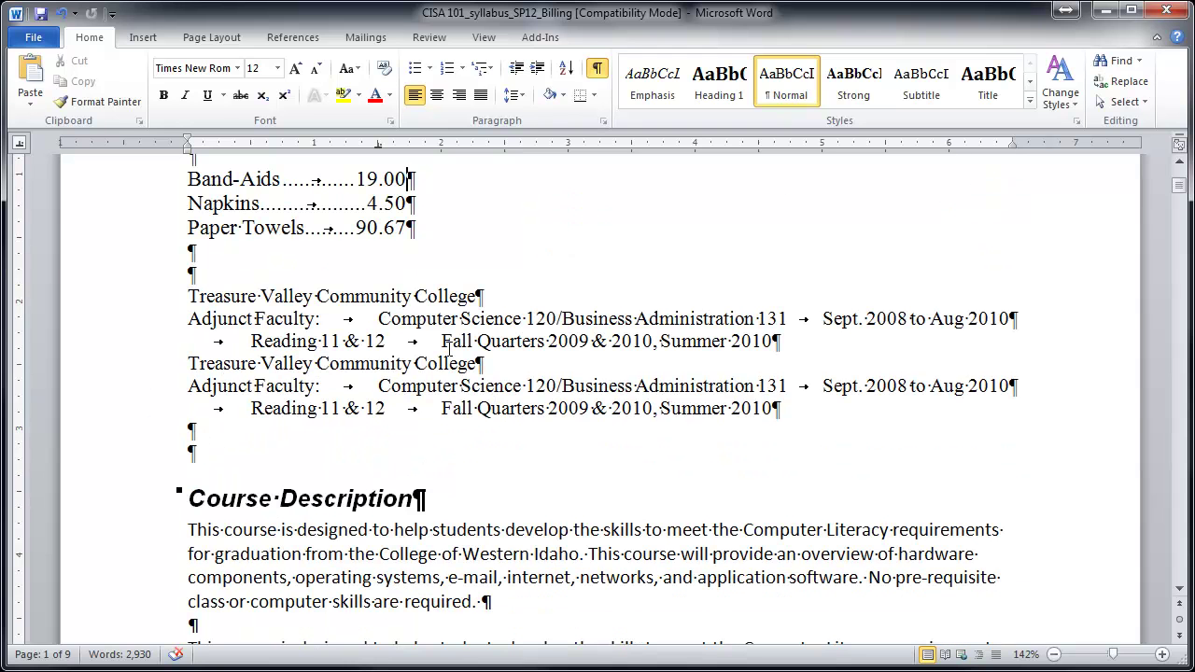
click(156, 325)
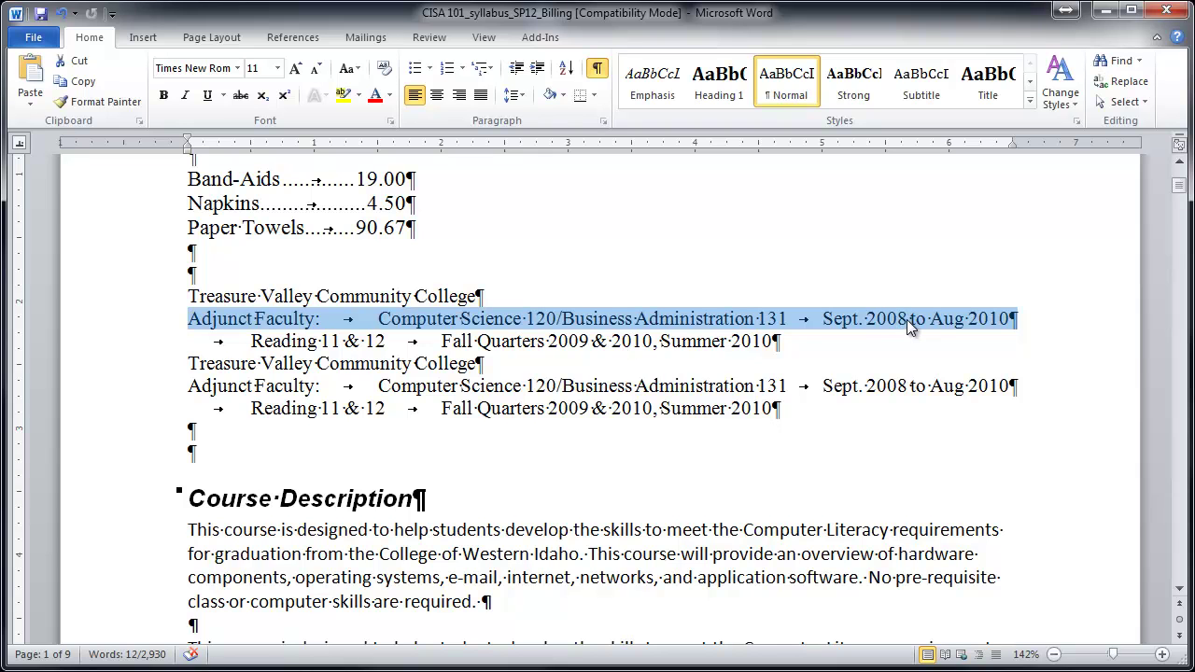
shift+click(139, 346)
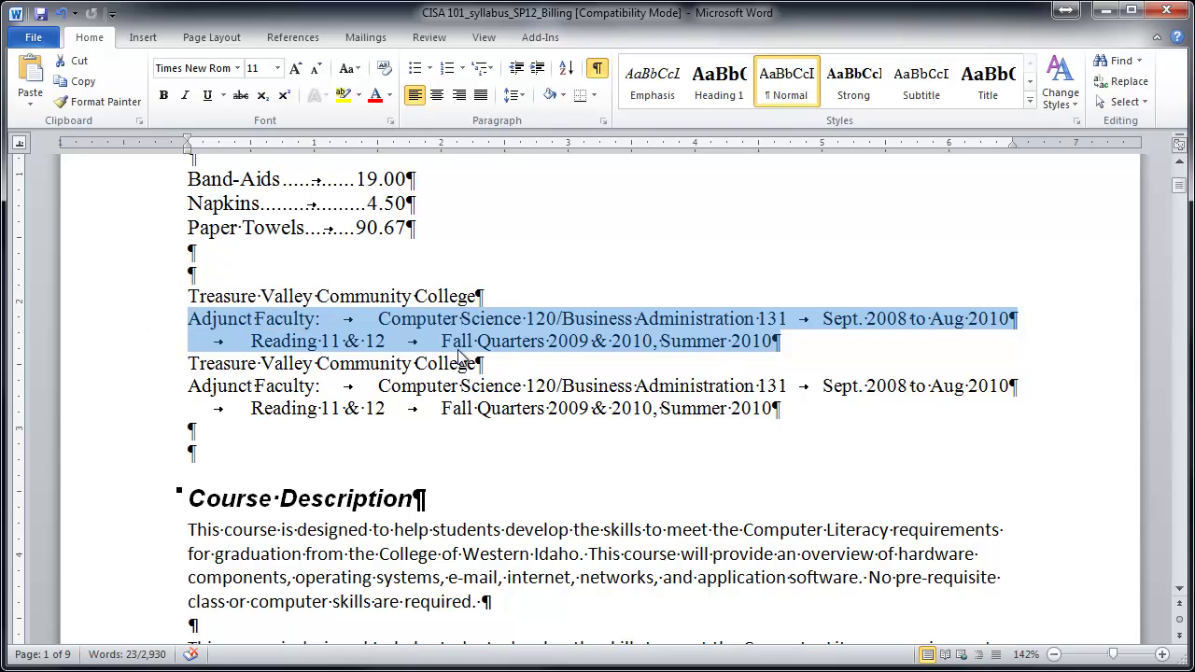
click(20, 143)
click(20, 143)
click(19, 143)
click(20, 143)
click(19, 143)
click(20, 142)
click(440, 146)
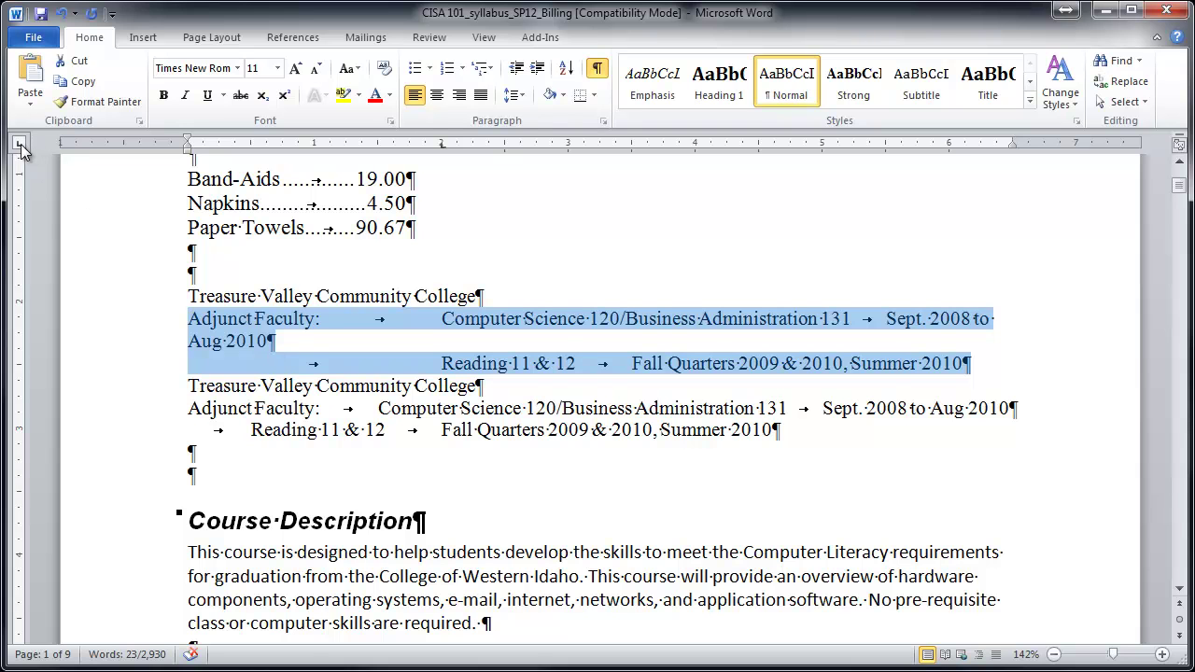
Step: Abbreviate 'Computer Science' to CS and 'Business Administration' to BA in the first entry's course line
click(568, 332)
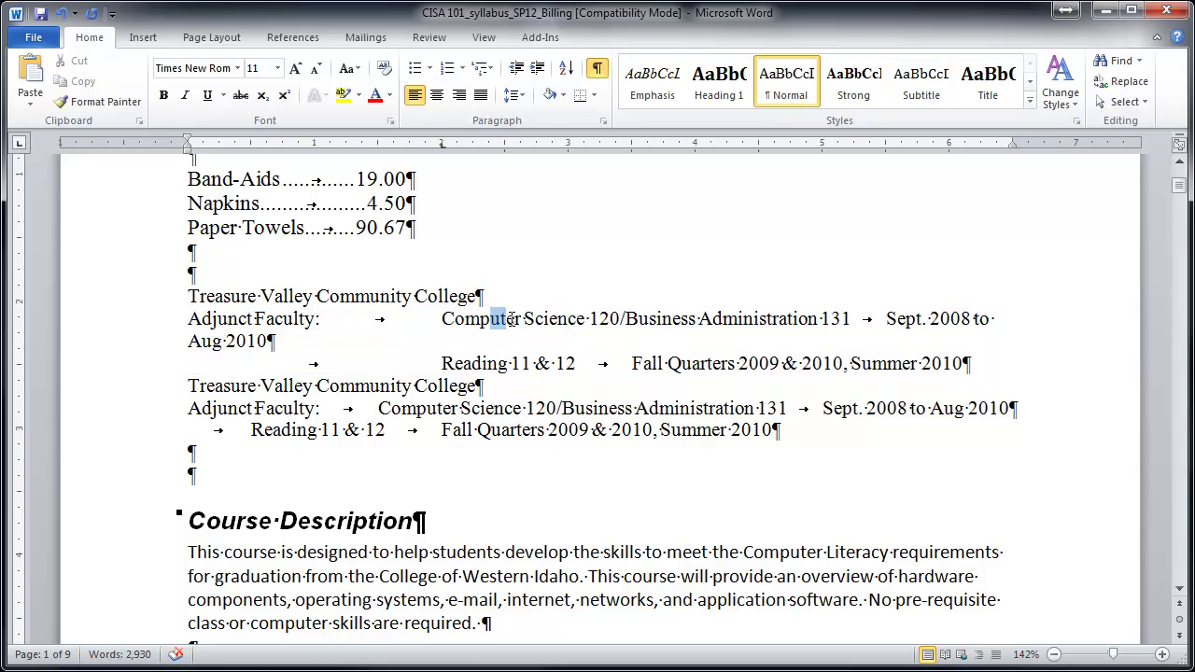
drag(495, 318, 591, 324)
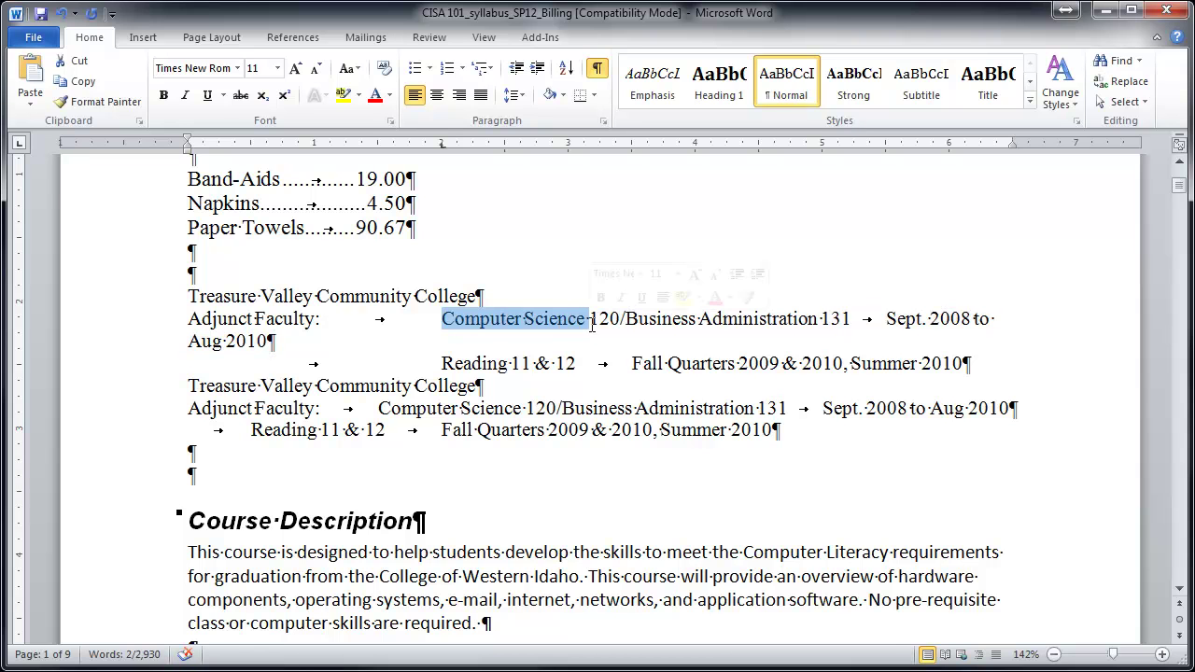
text(CS)
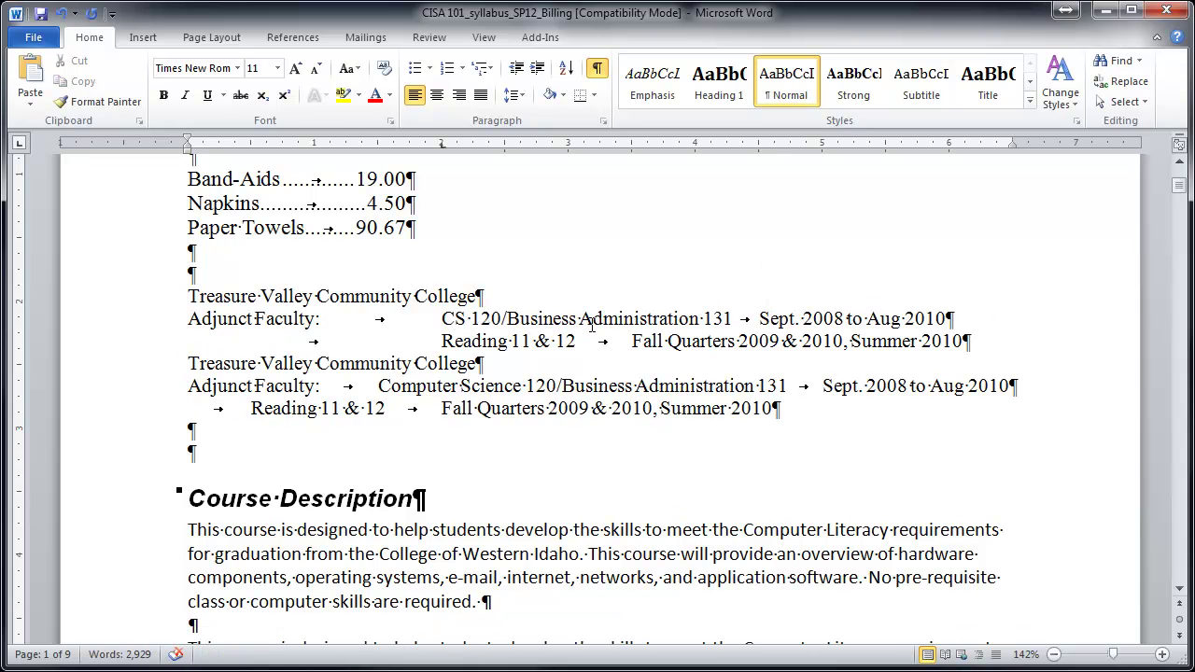
drag(569, 318, 608, 320)
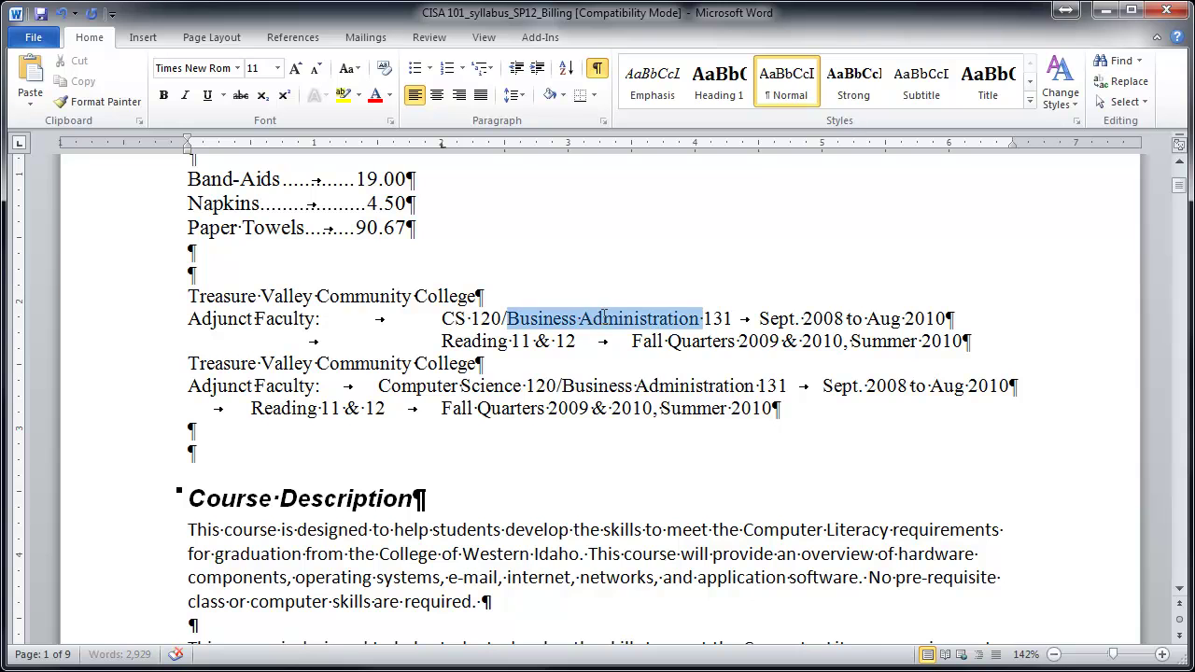
text(BA)
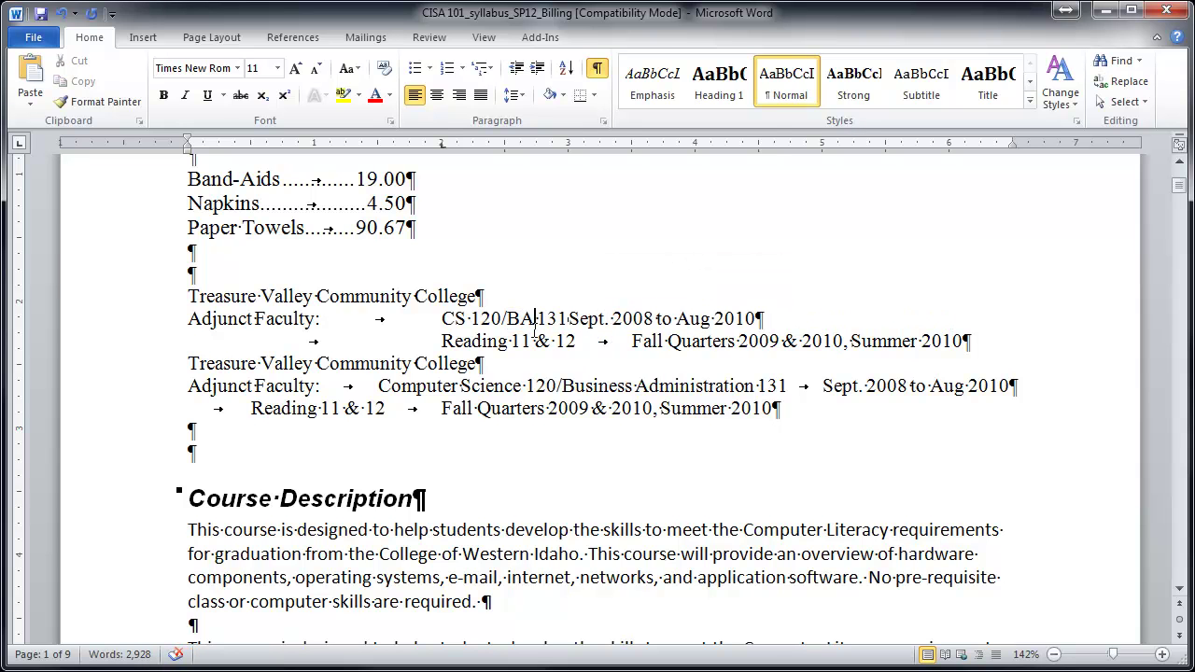
click(566, 320)
drag(135, 319, 139, 341)
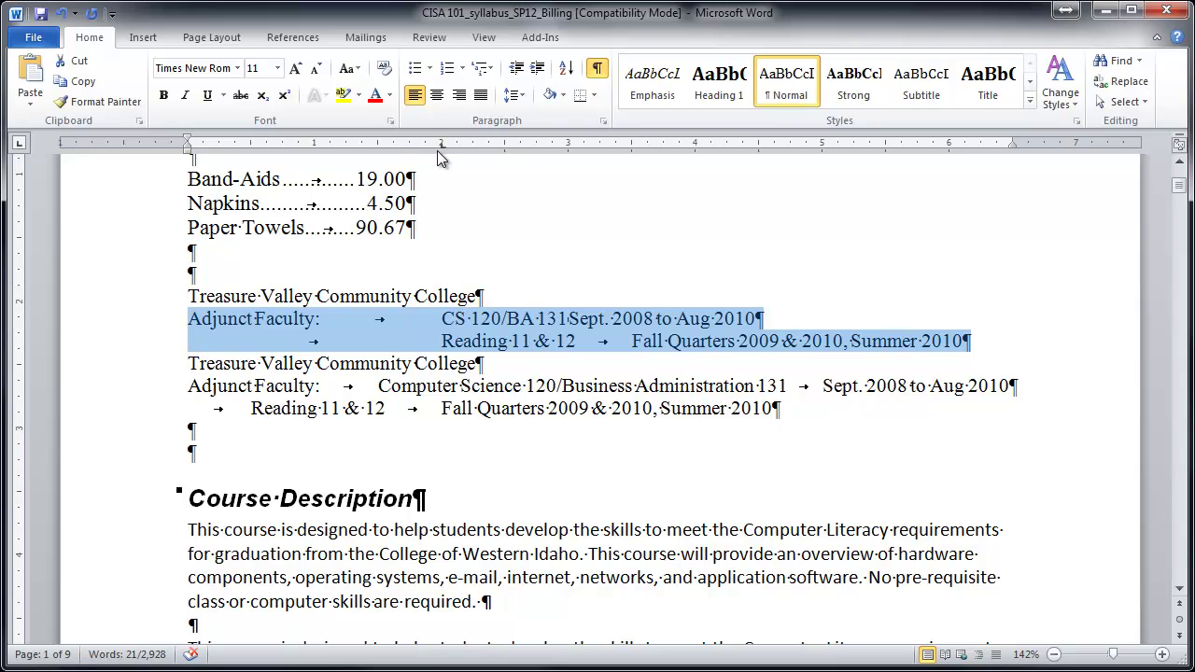
Step: Add a right tab stop at 6.5 inches for the first entry's dates
click(19, 144)
drag(1009, 149, 1009, 150)
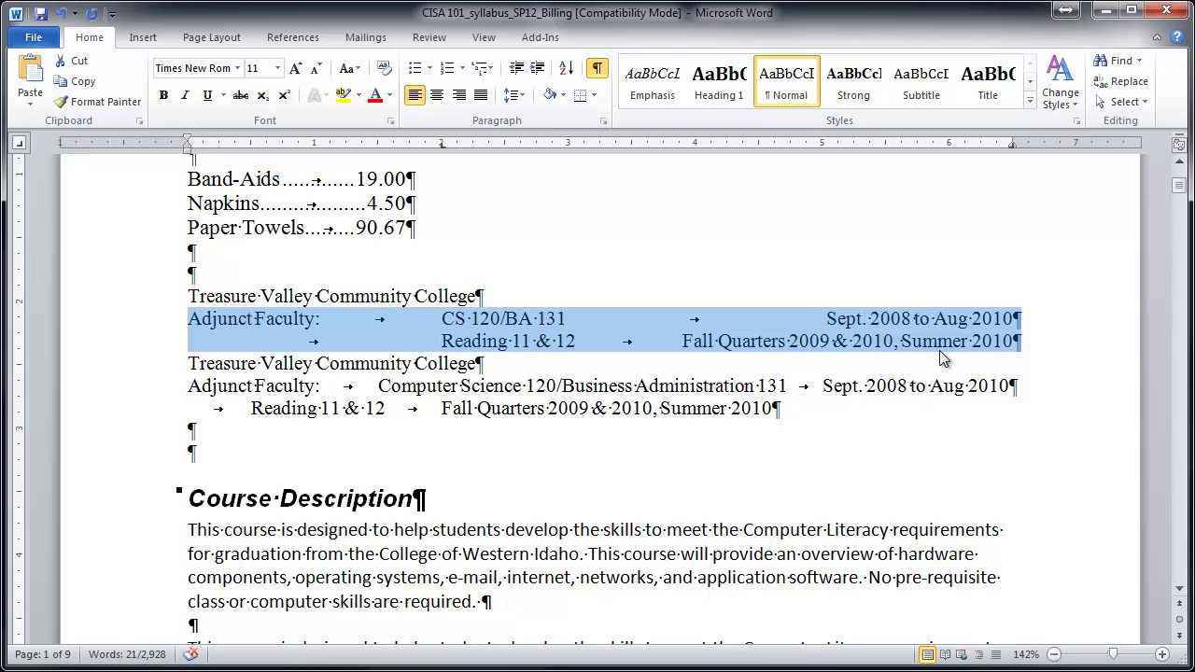
click(1039, 348)
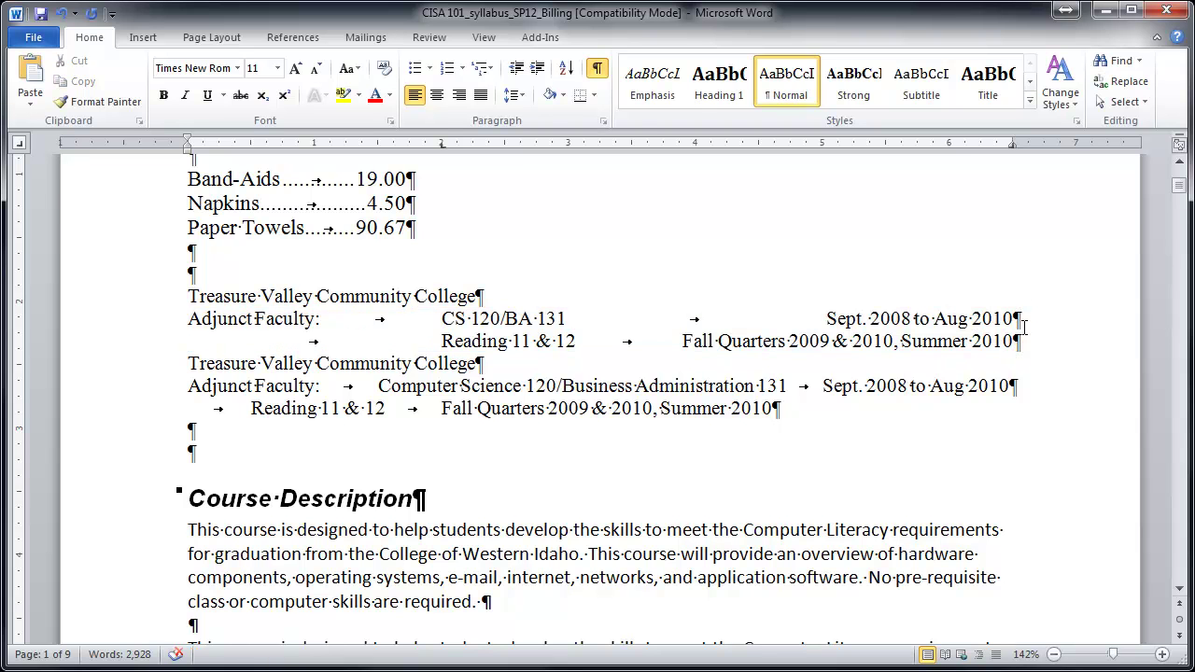
Step: Replace 'Summer' with SU and delete 'Quarters' in the first entry's term line
double_click(929, 343)
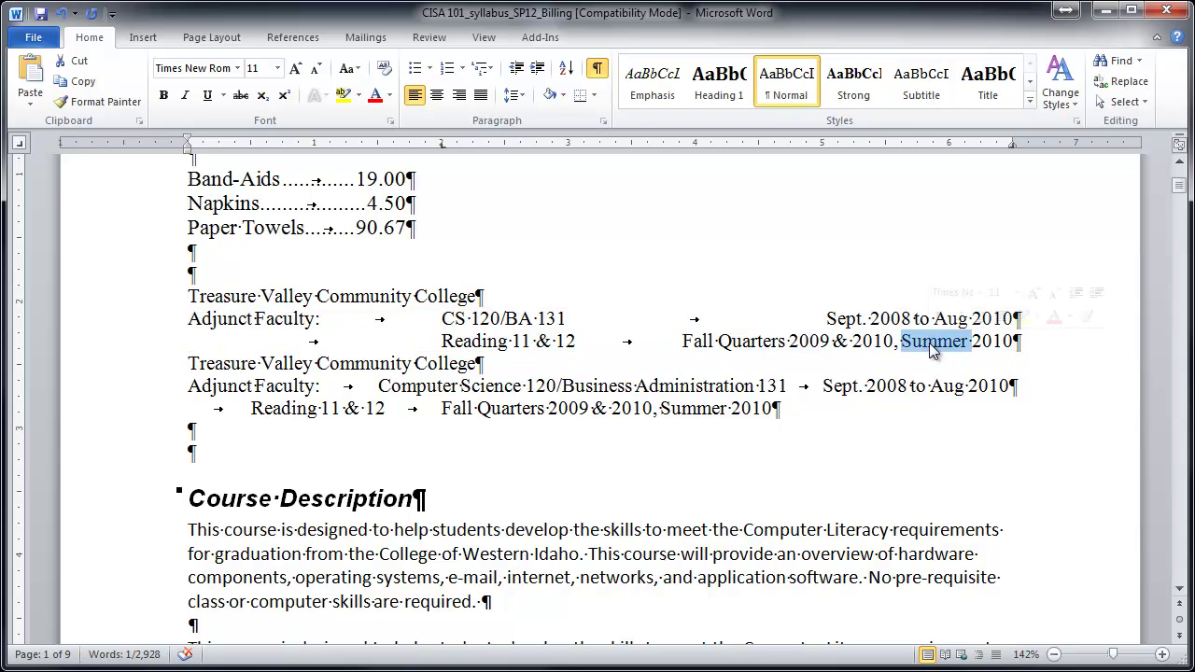
text(SU)
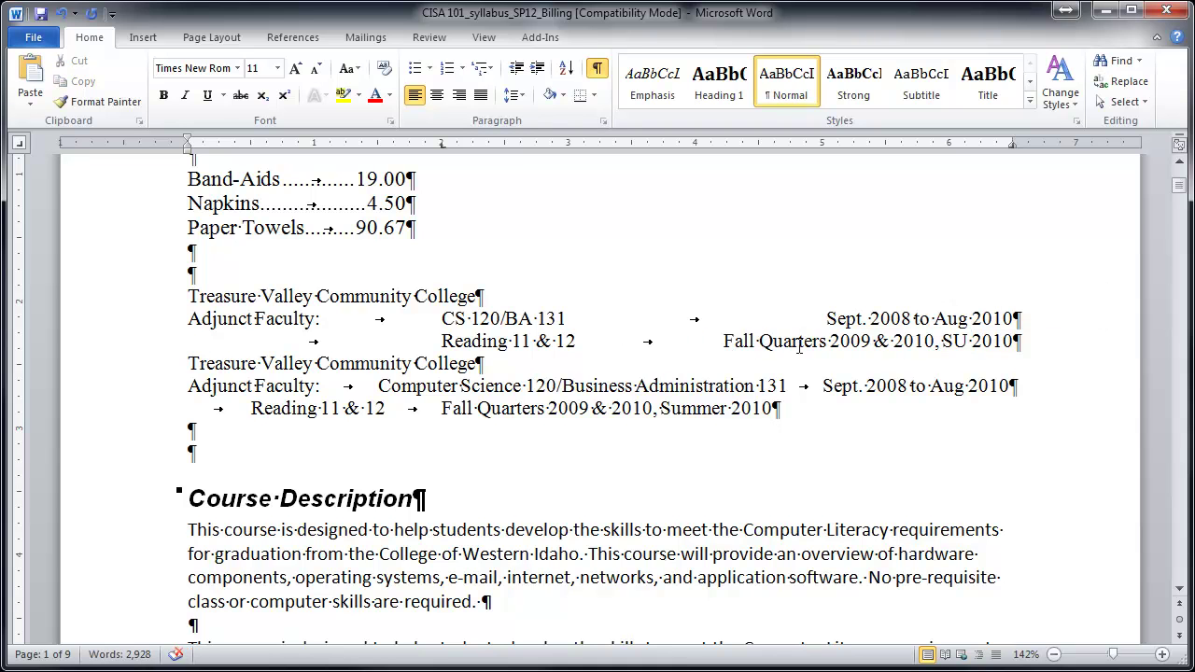
double_click(798, 347)
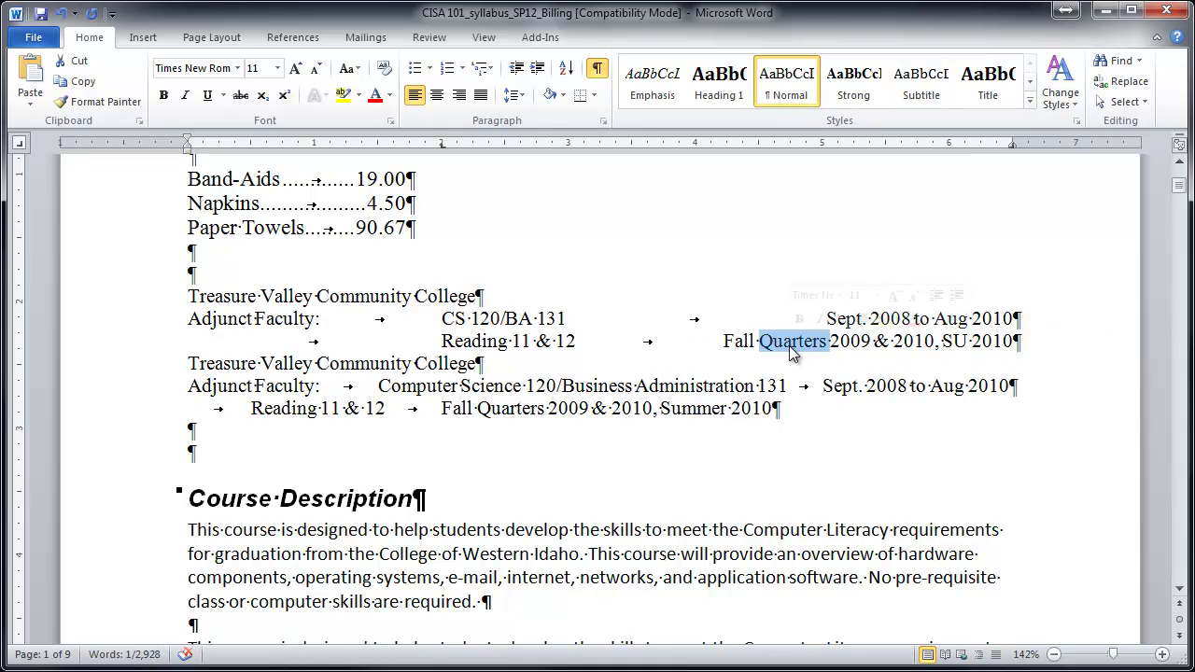
key(Delete)
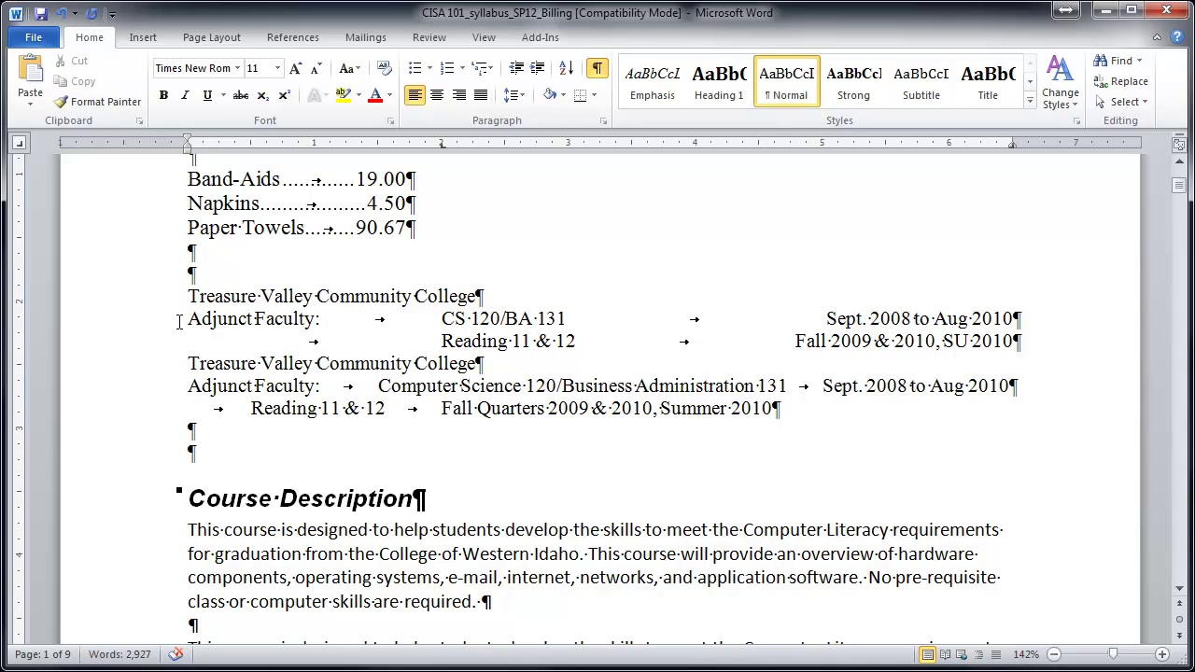
Step: Copy the first Adjunct Faculty entry's tab layout onto the second entry with Format Painter
drag(140, 328, 140, 346)
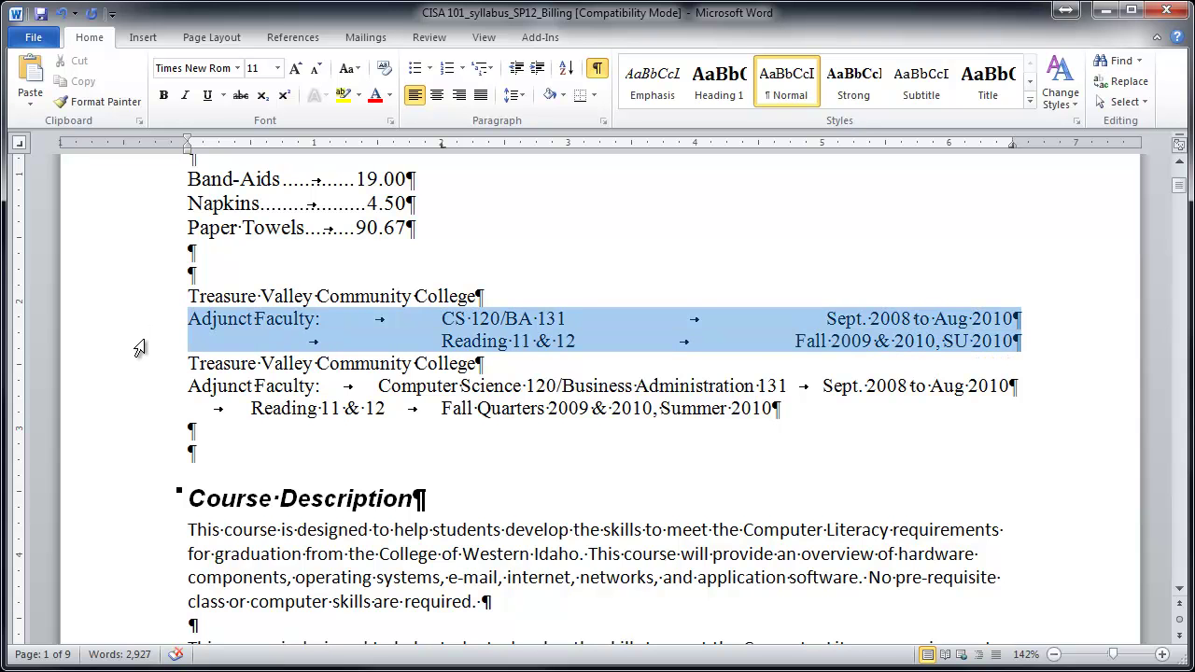
click(112, 102)
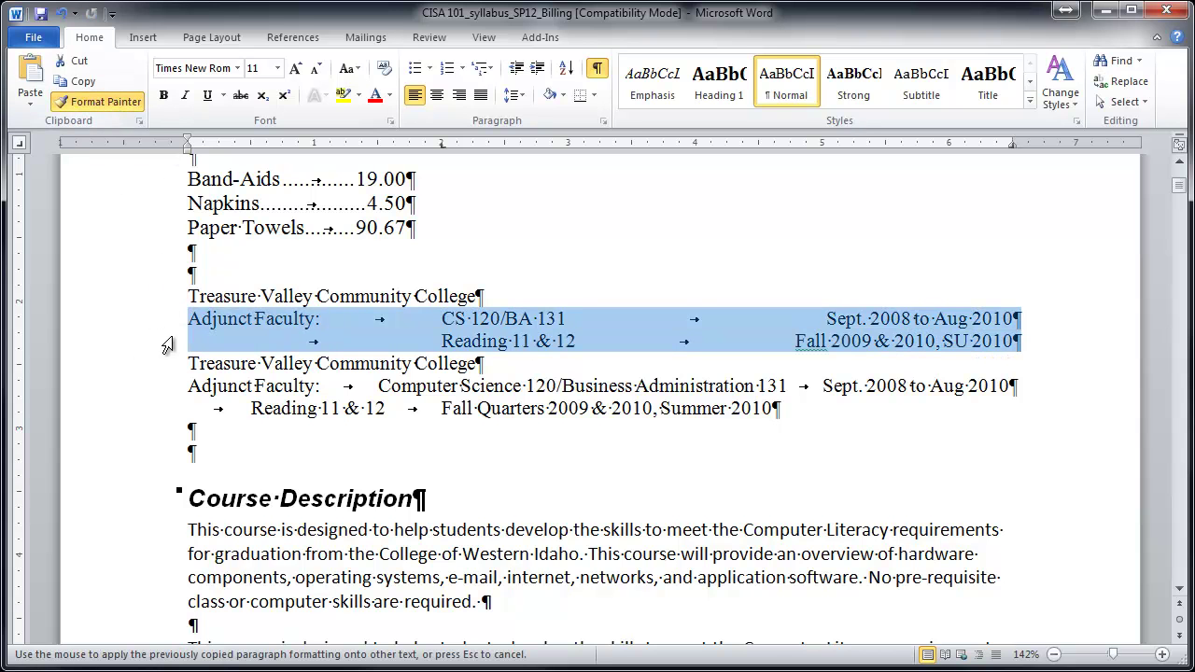
drag(146, 387, 151, 409)
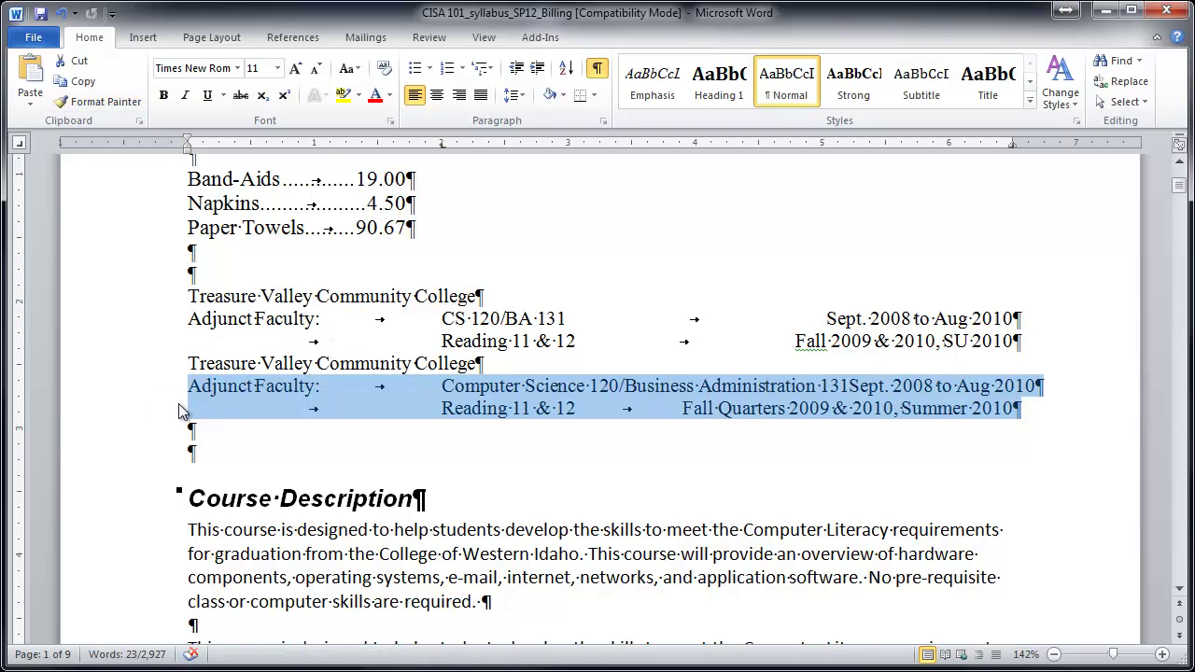
Step: Erase the long 'Business Administration' course name in the second entry
drag(698, 389, 726, 386)
click(727, 386)
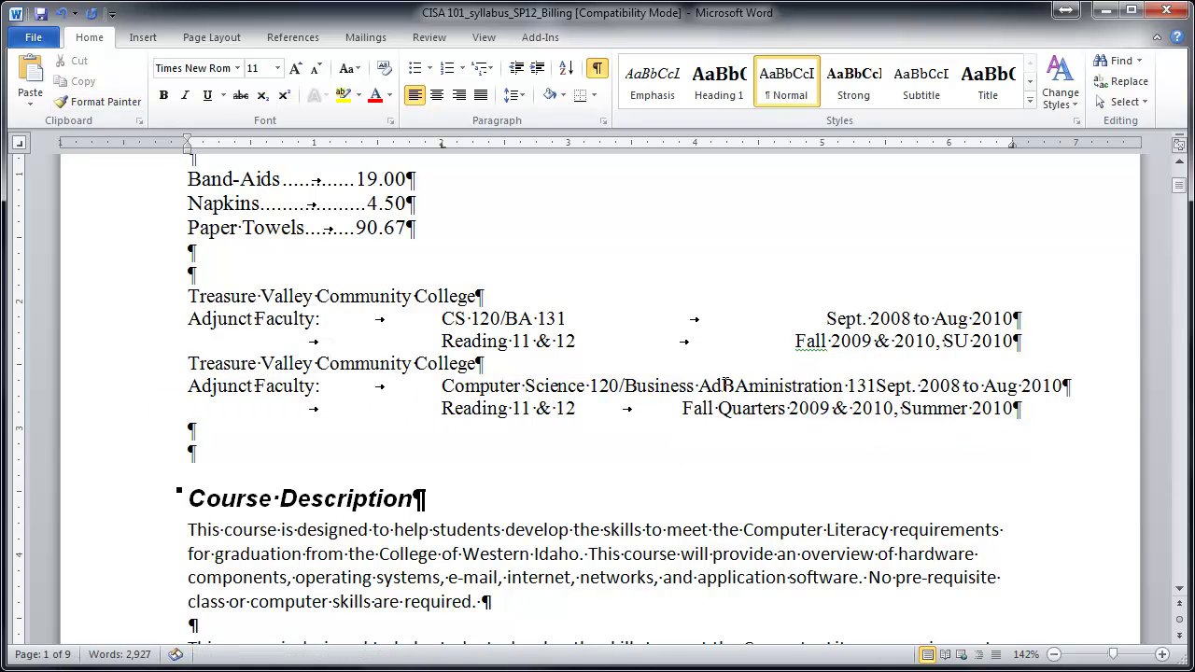
key(BackSpace)
key(BackSpace)
key(BackSpace)
key(BackSpace)
key(BackSpace)
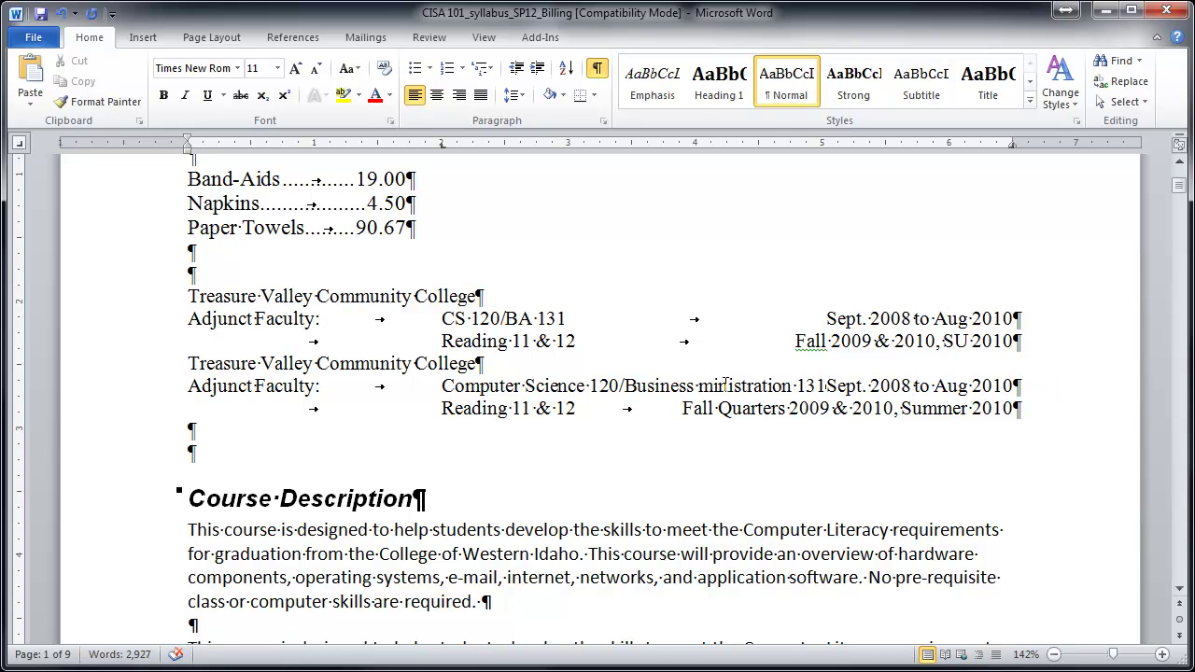
key(BackSpace)
key(BackSpace)
key(BackSpace)
key(BackSpace)
key(BackSpace)
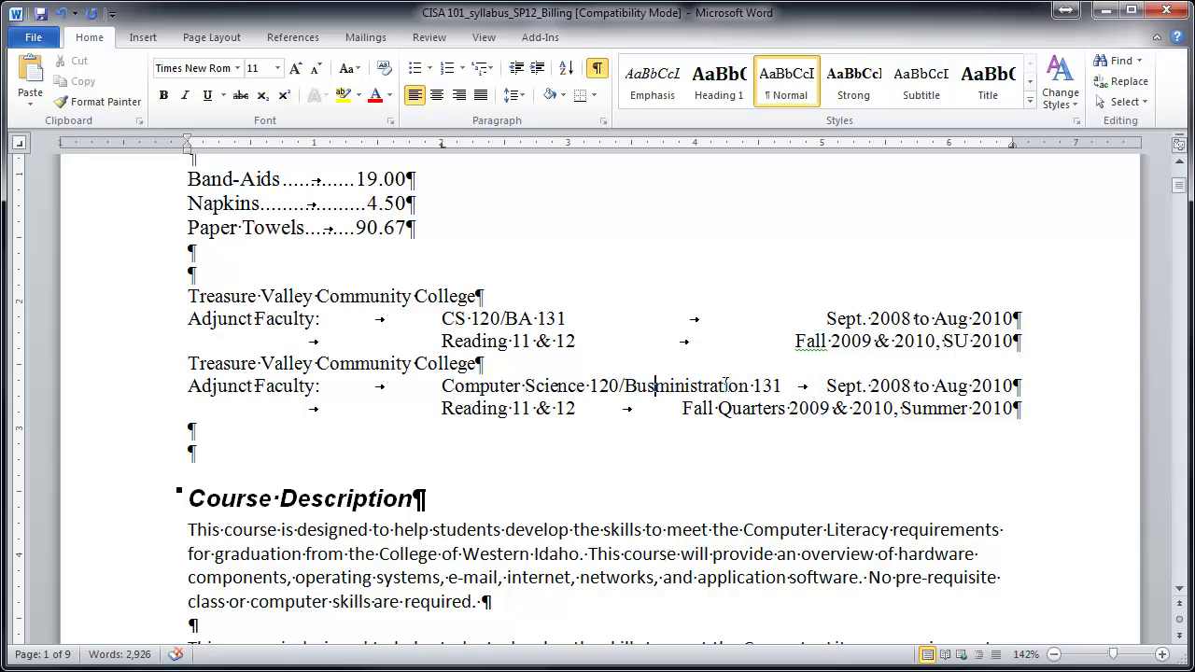
double_click(698, 387)
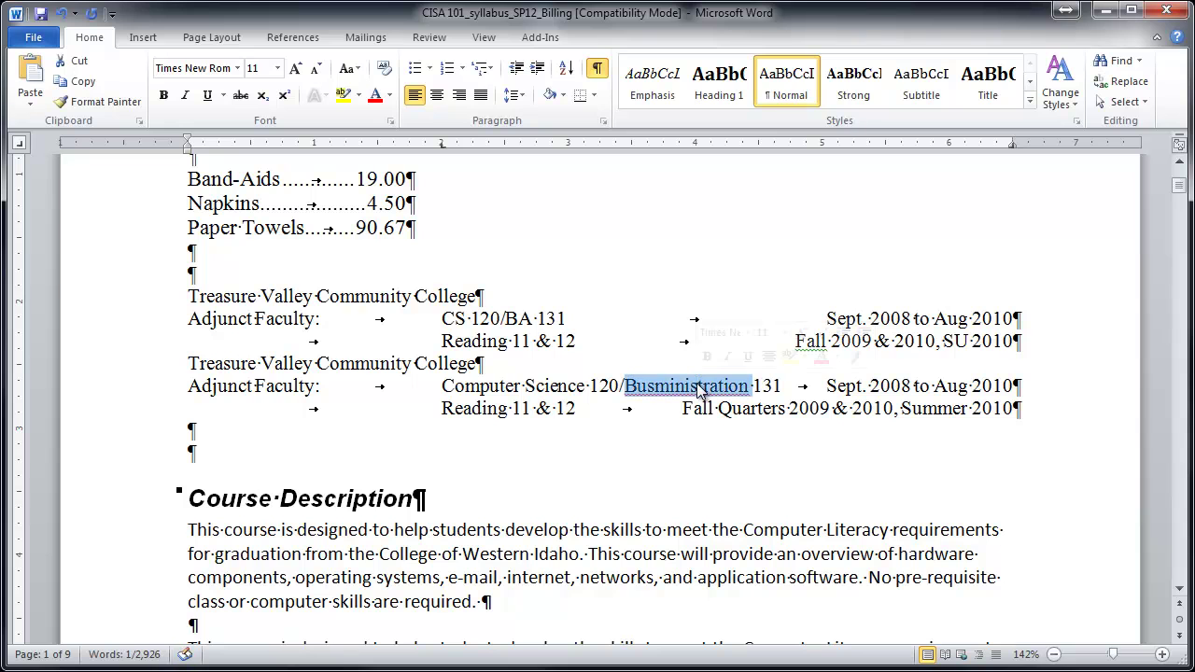
click(698, 386)
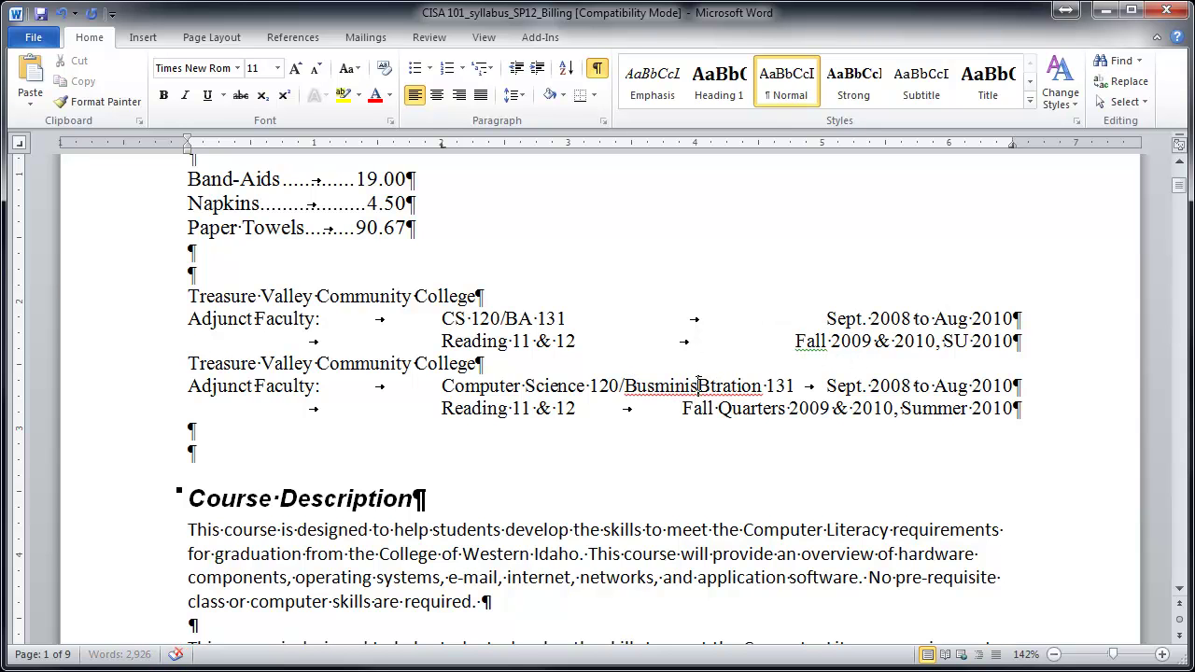
key(BackSpace)
key(BackSpace)
key(BackSpace)
key(BackSpace)
key(BackSpace)
key(BackSpace)
key(BackSpace)
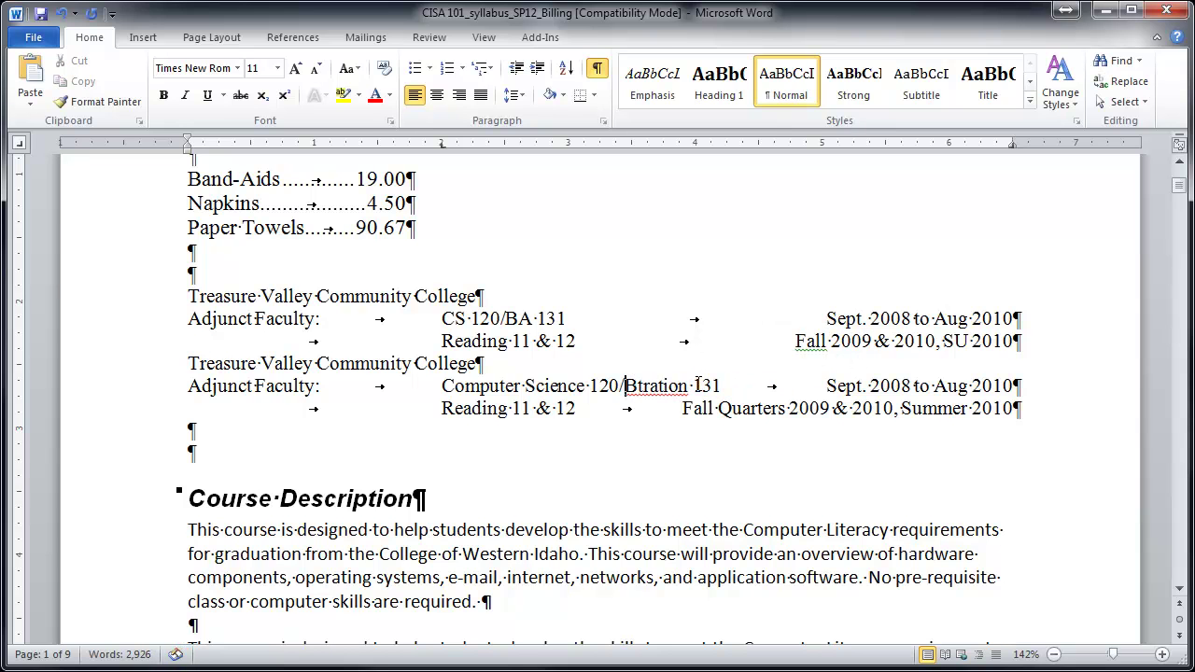
text(AB)
key(Delete)
key(Delete)
click(699, 386)
key(Delete)
key(Delete)
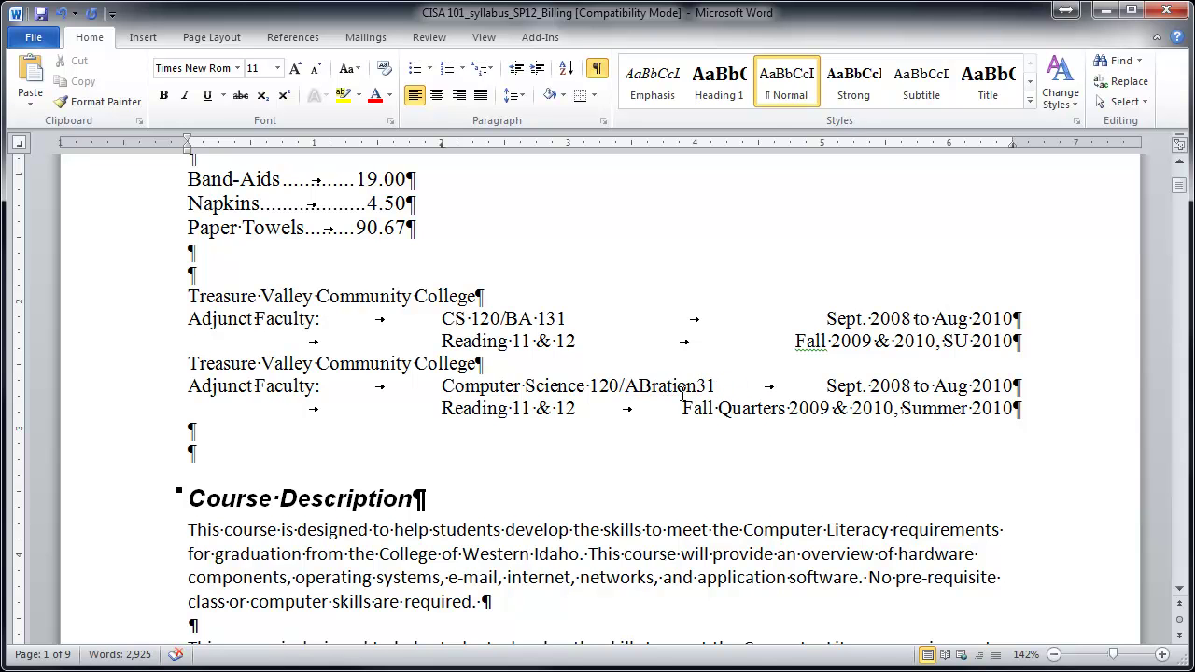
Step: Retype the second entry's course as BA 131 and delete 'Quarters' from its term line
double_click(668, 387)
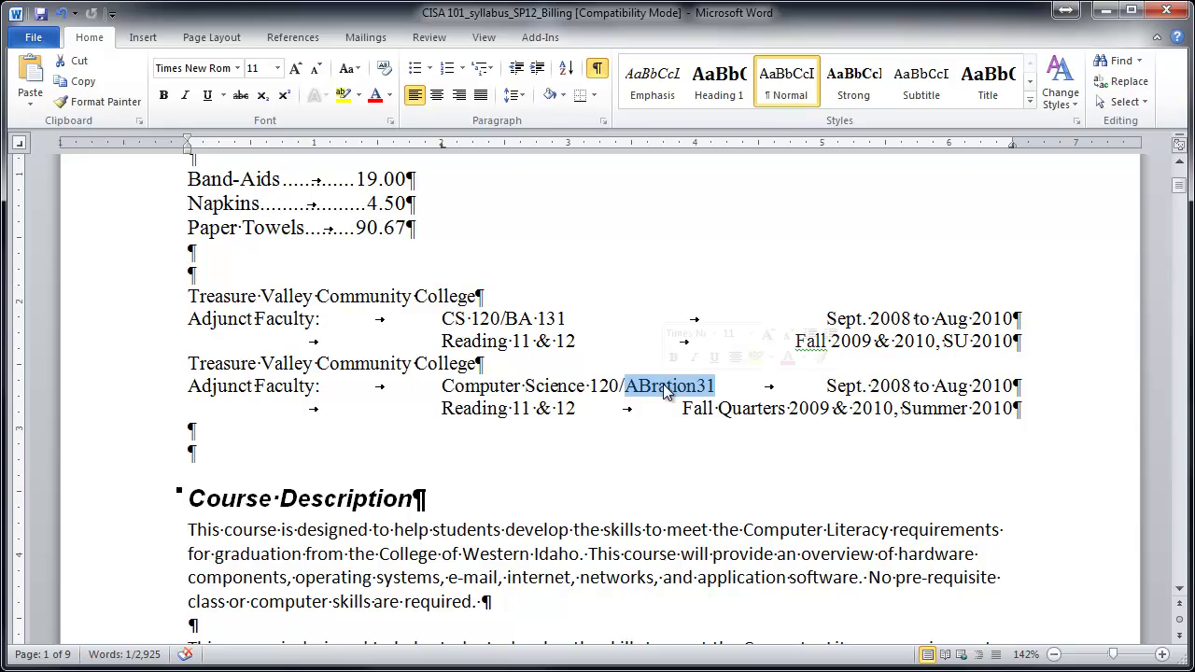
click(664, 387)
text(BA)
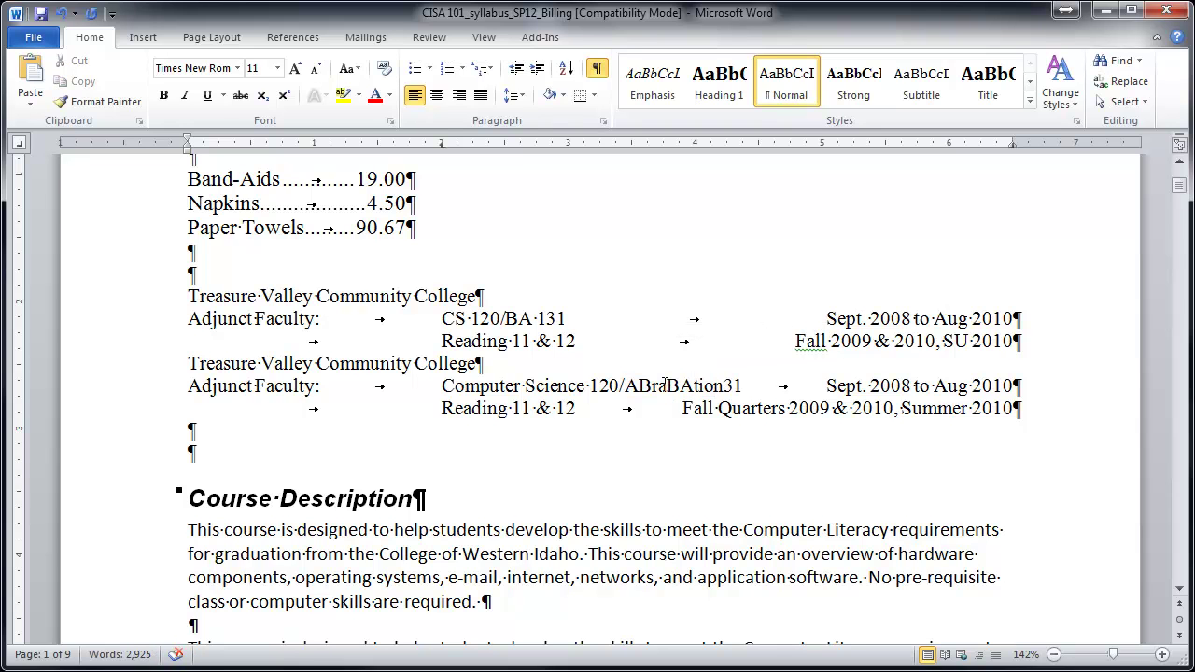
text( 121)
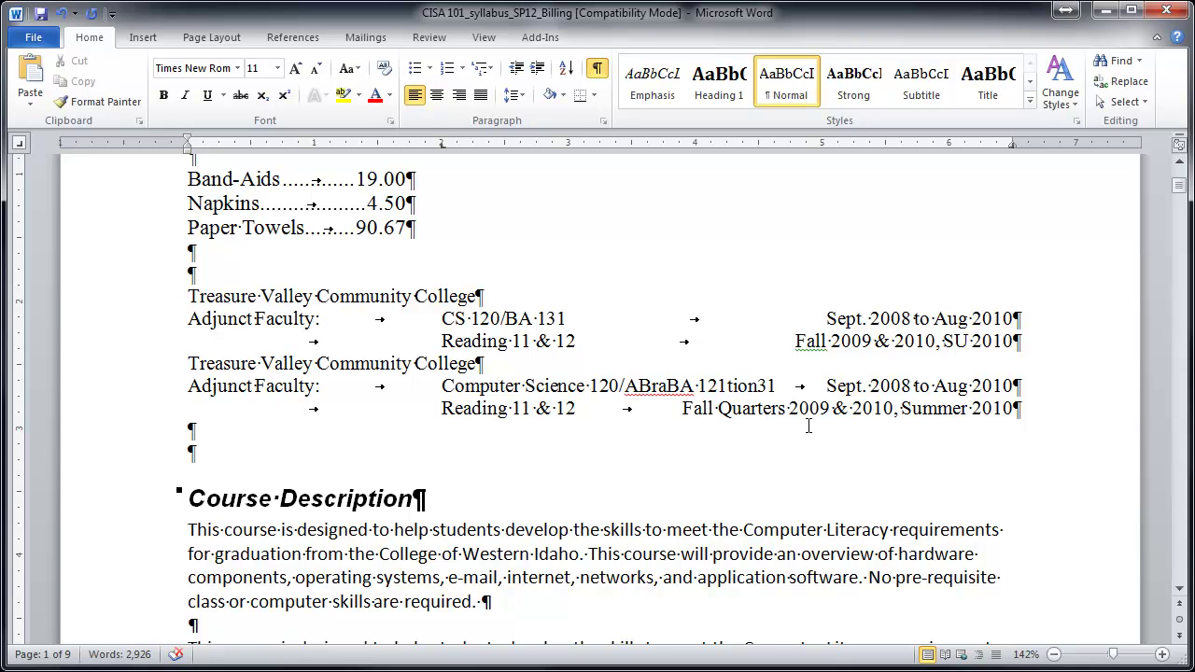
drag(776, 386, 660, 390)
text(BA)
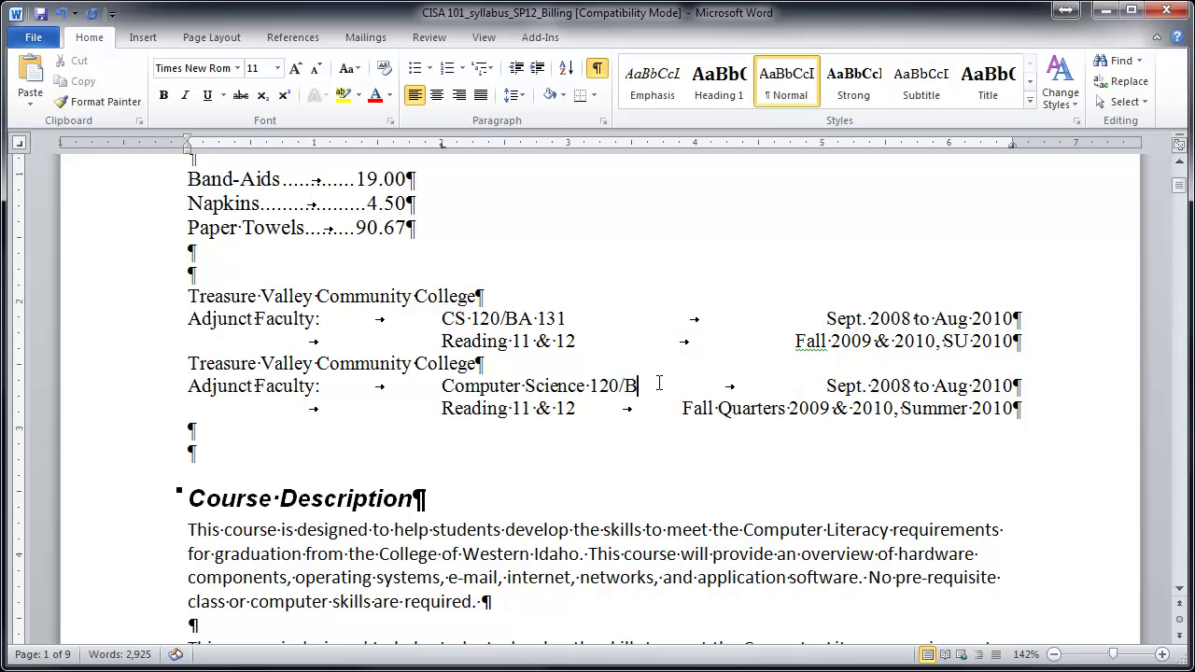
text( 131)
double_click(748, 411)
key(Delete)
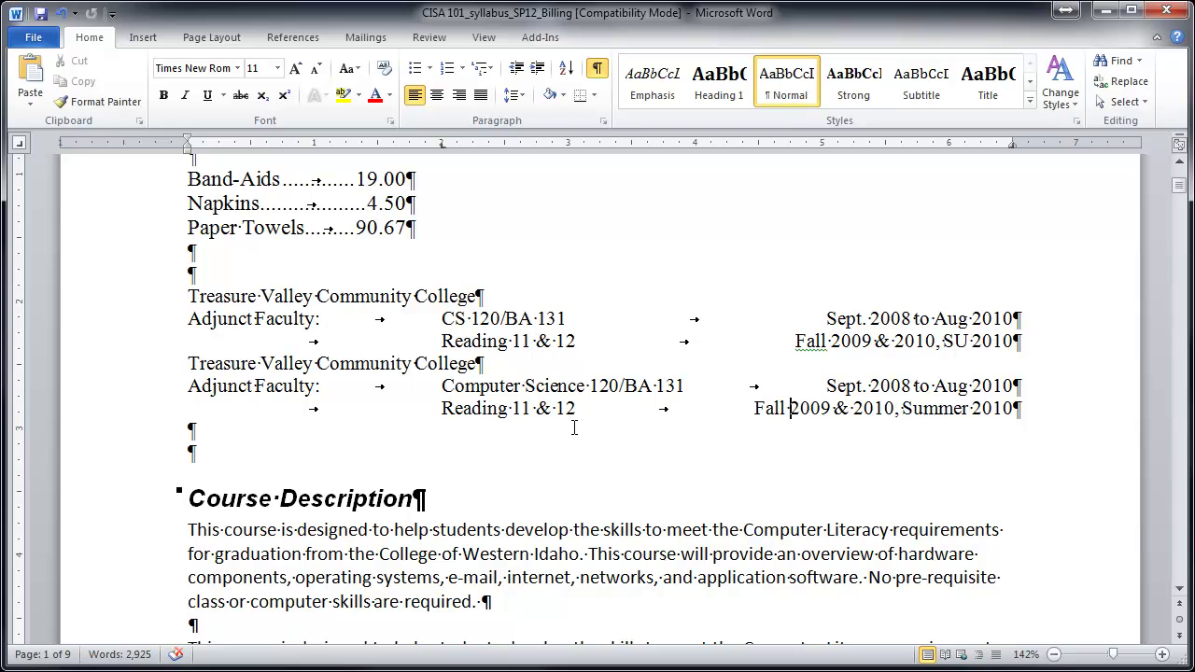
Step: Bold the first 'Adjunct Faculty' label and paint that formatting onto the second entry
scroll(574, 428, up, 1)
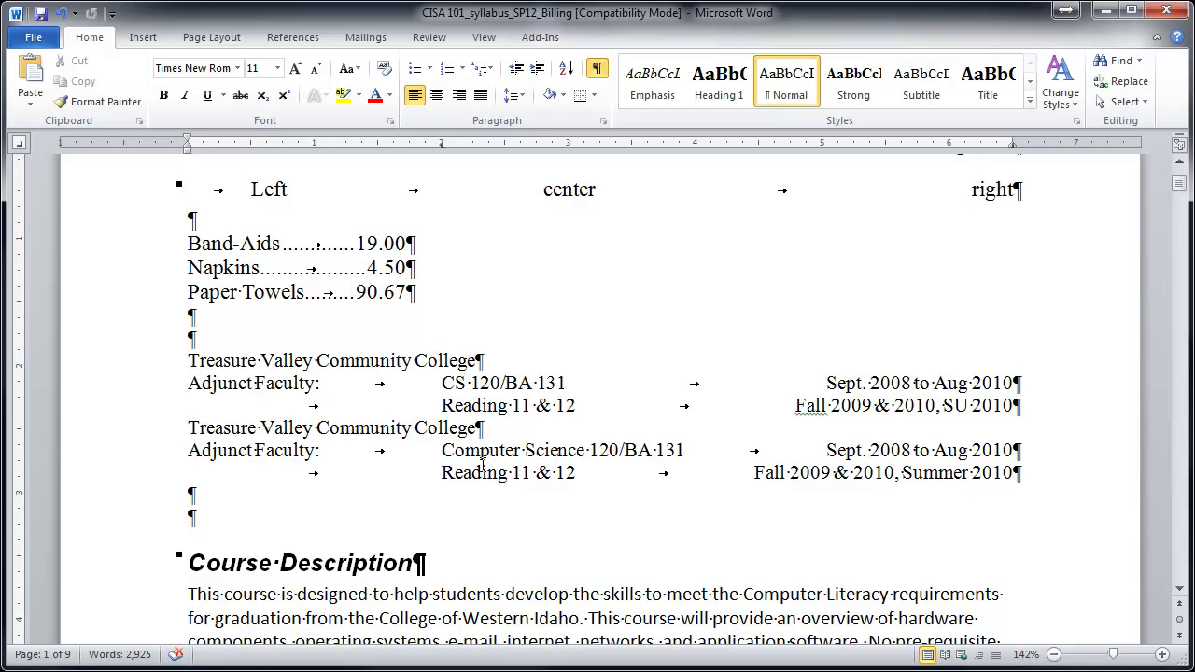
drag(227, 385, 283, 386)
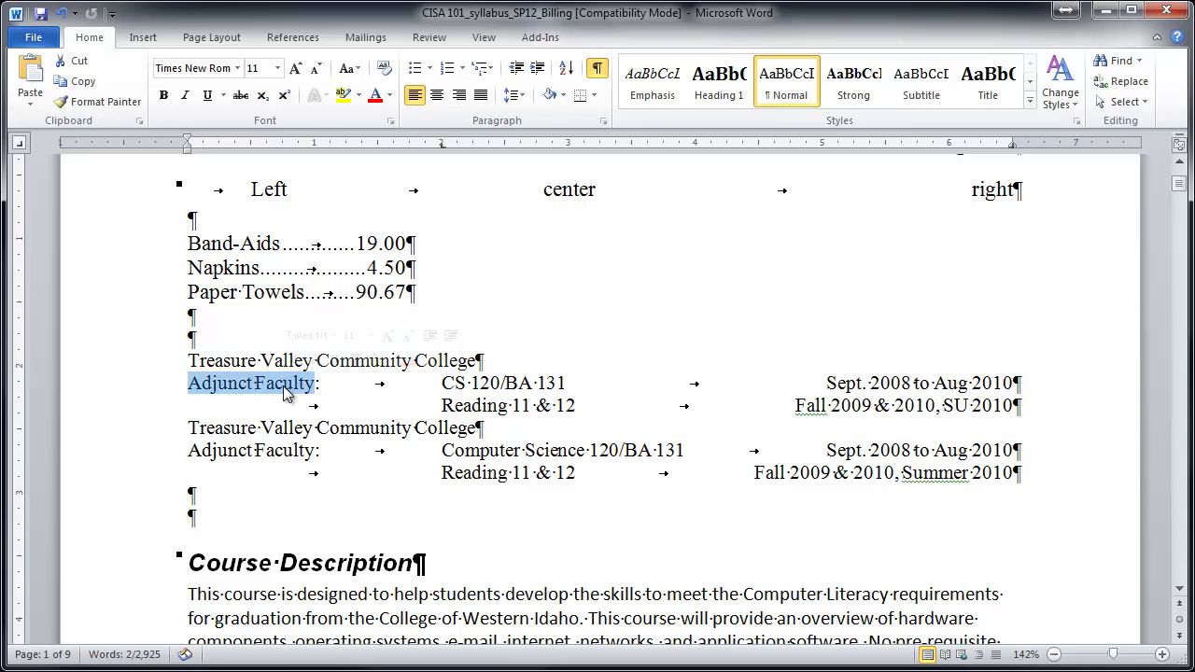
key(ctrl+b)
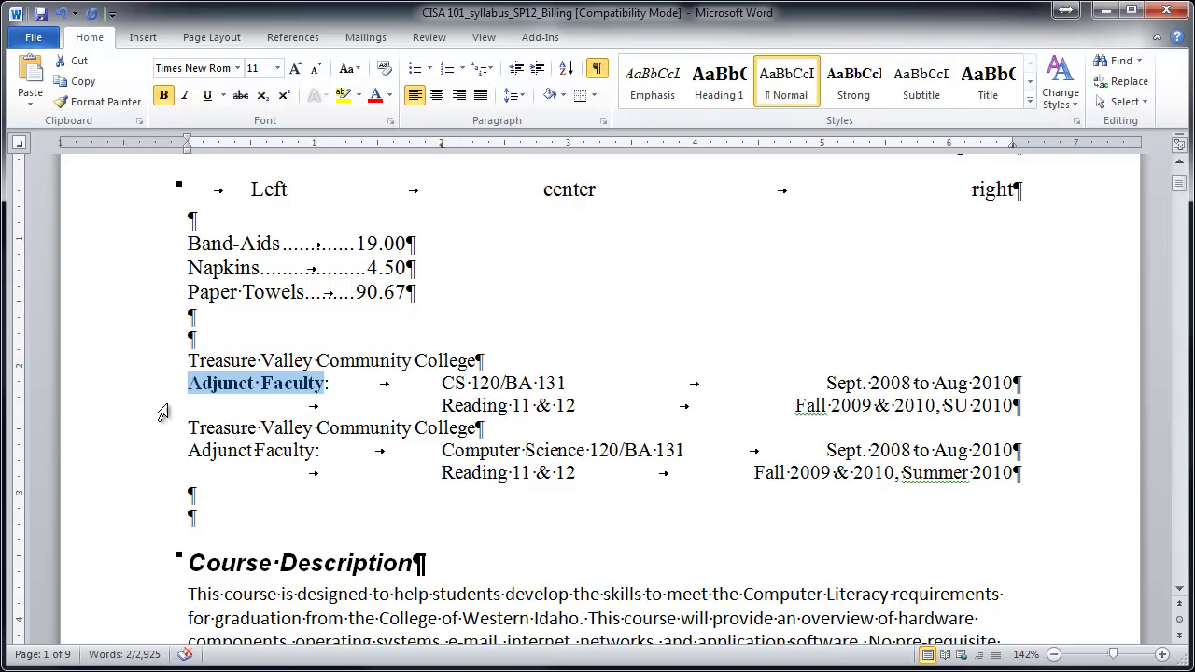
drag(153, 386, 152, 414)
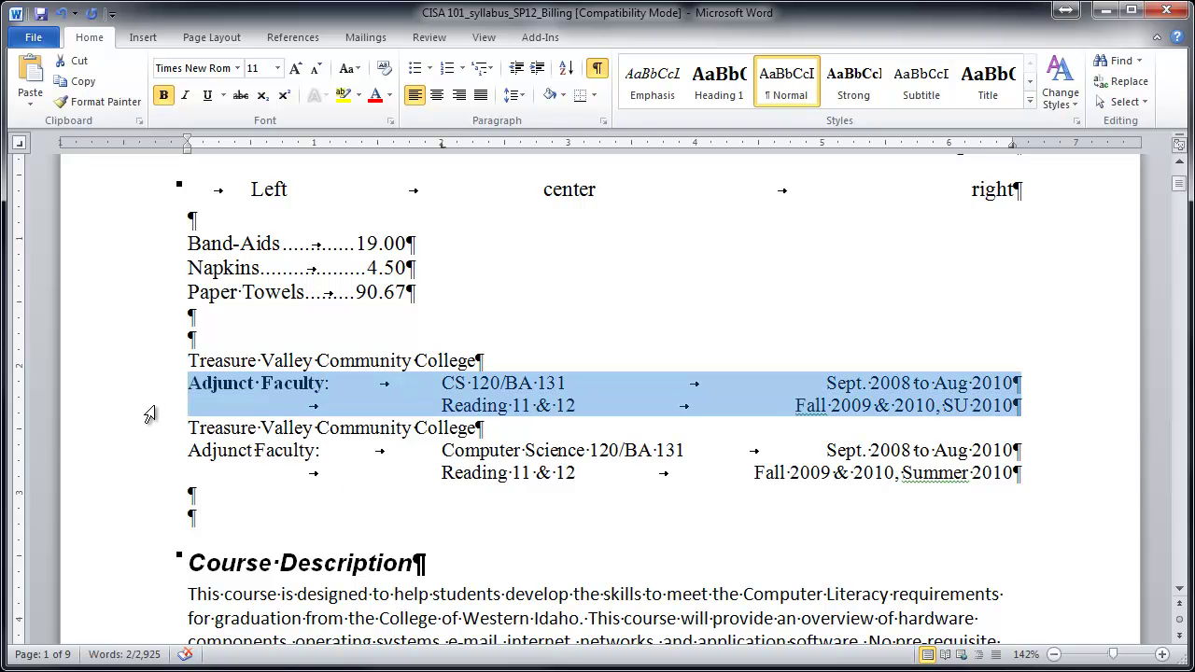
click(82, 103)
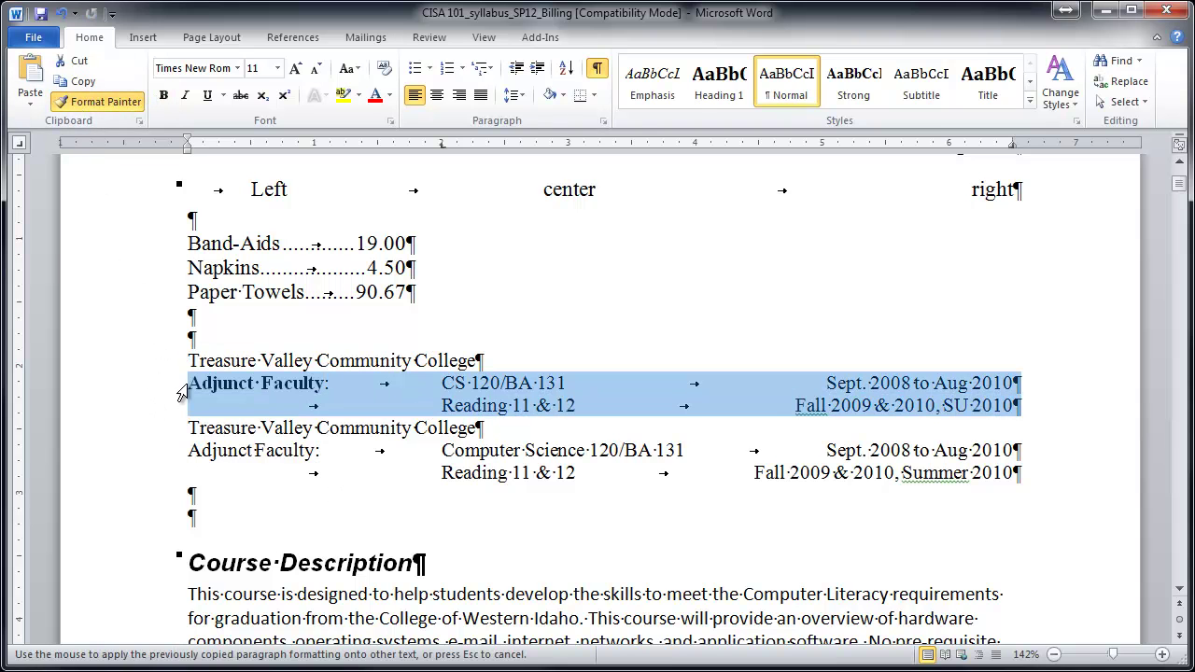
drag(152, 455, 153, 482)
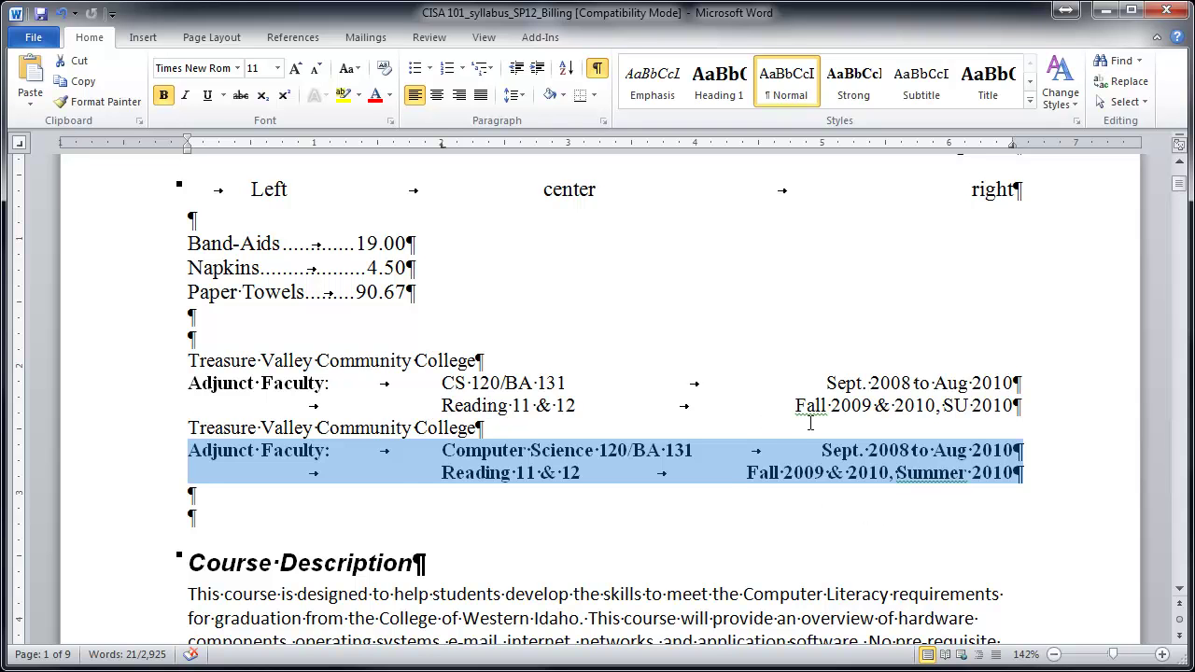
Step: Remove bold from the second entry's course and date text
click(246, 492)
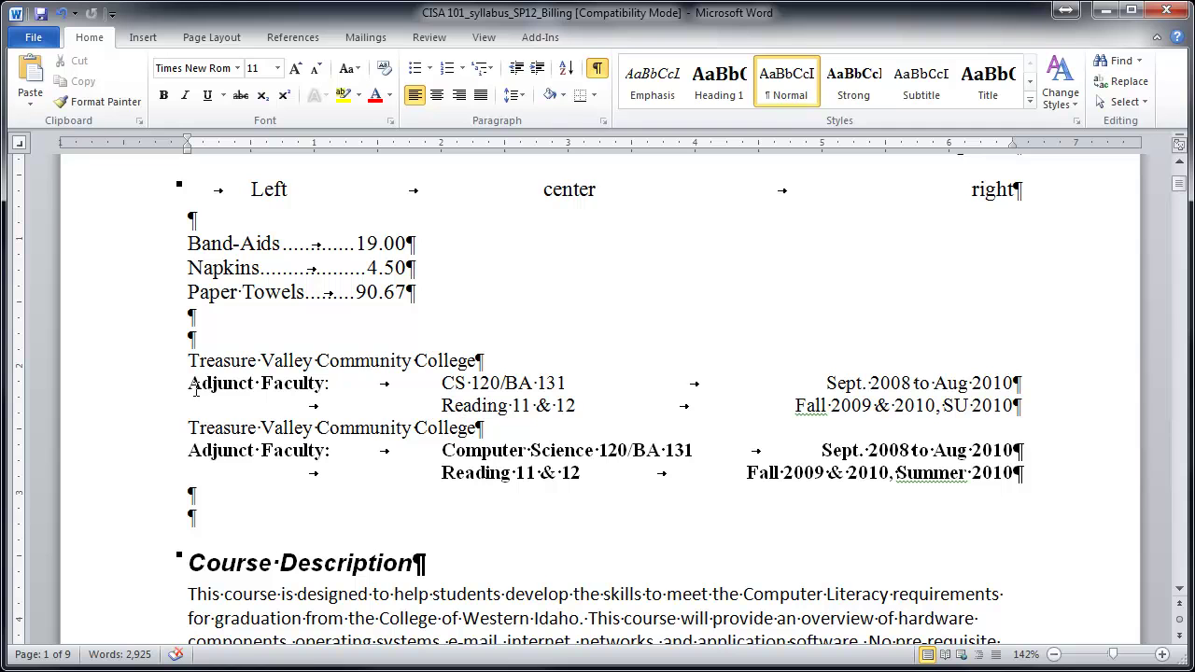
drag(442, 457, 1012, 467)
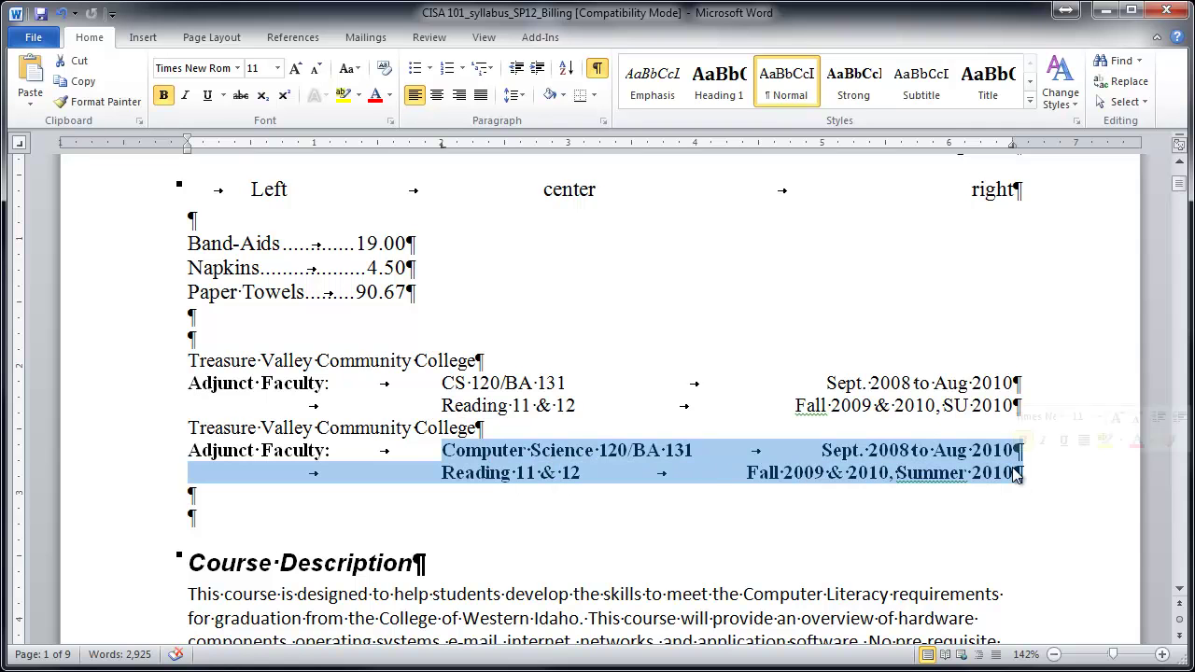
key(ctrl+b)
click(764, 553)
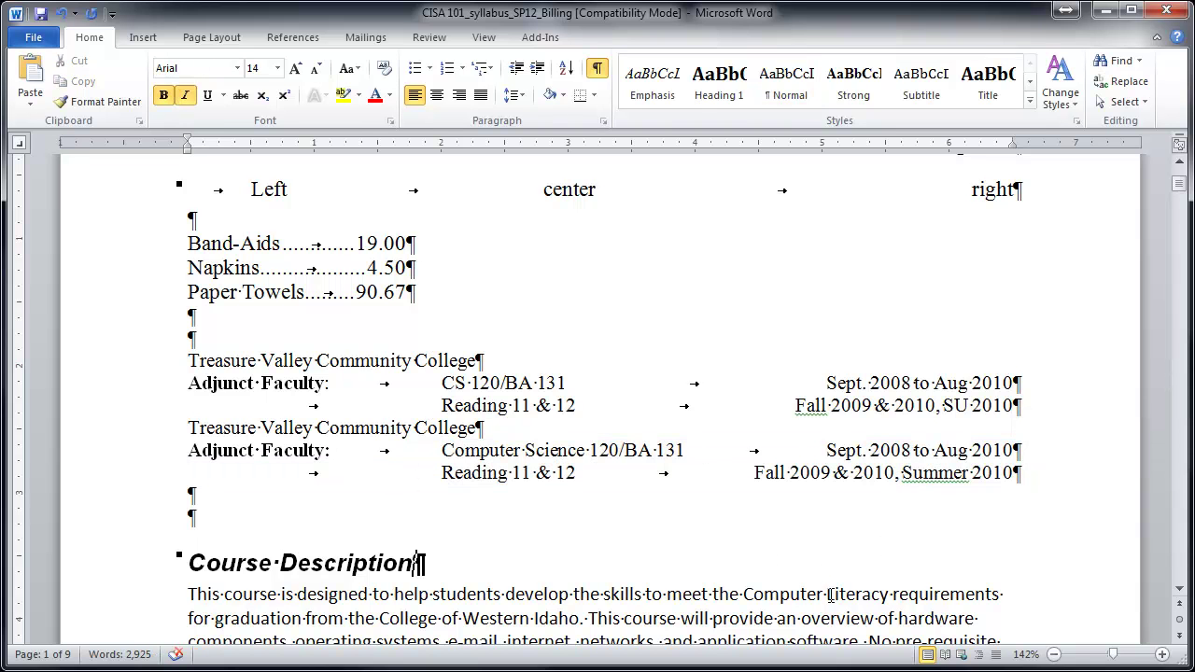